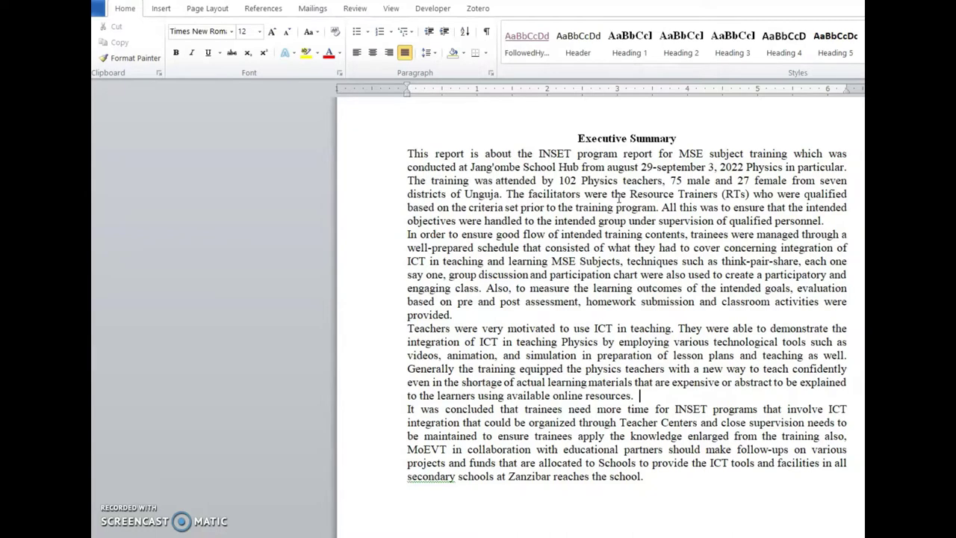
Step: Try separating the heading and first paragraph with blank lines
drag(574, 138, 796, 478)
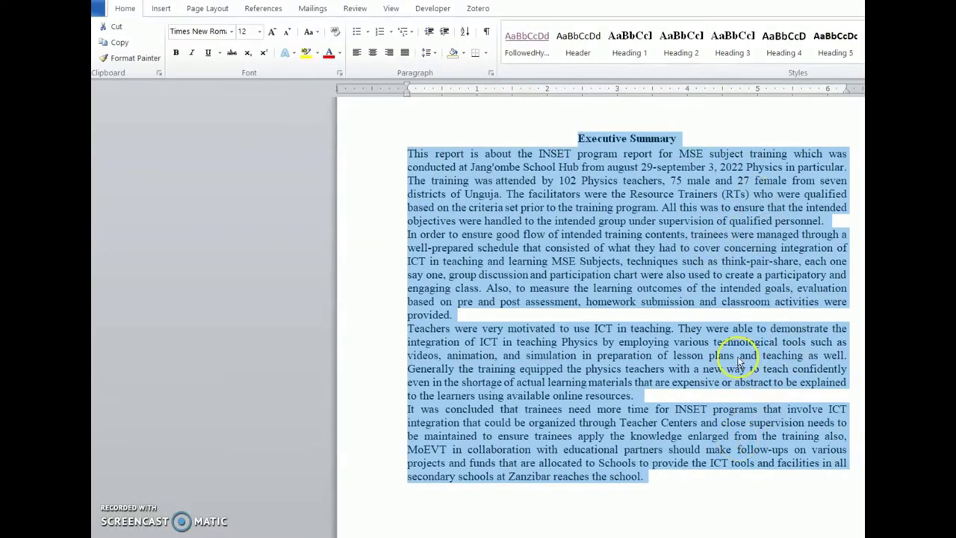
click(682, 204)
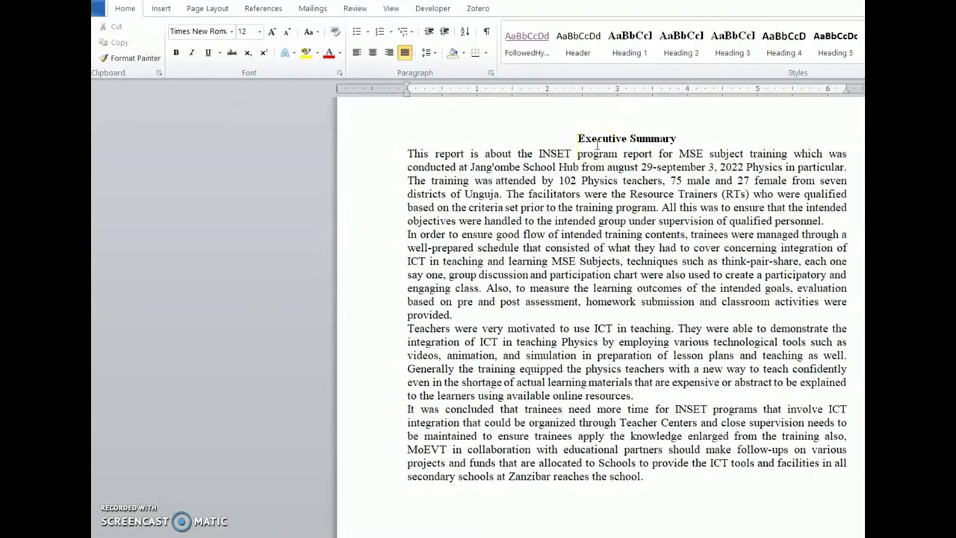
click(678, 138)
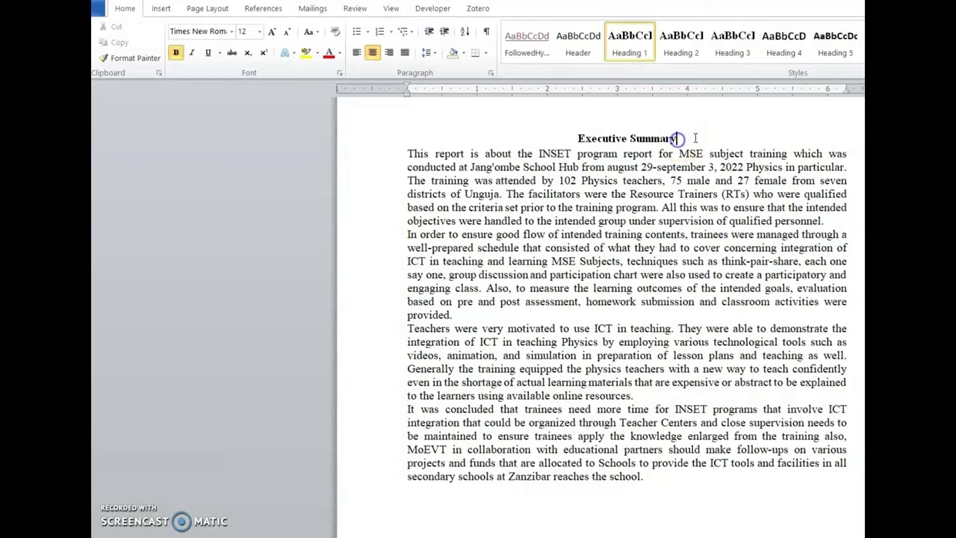
key(Return)
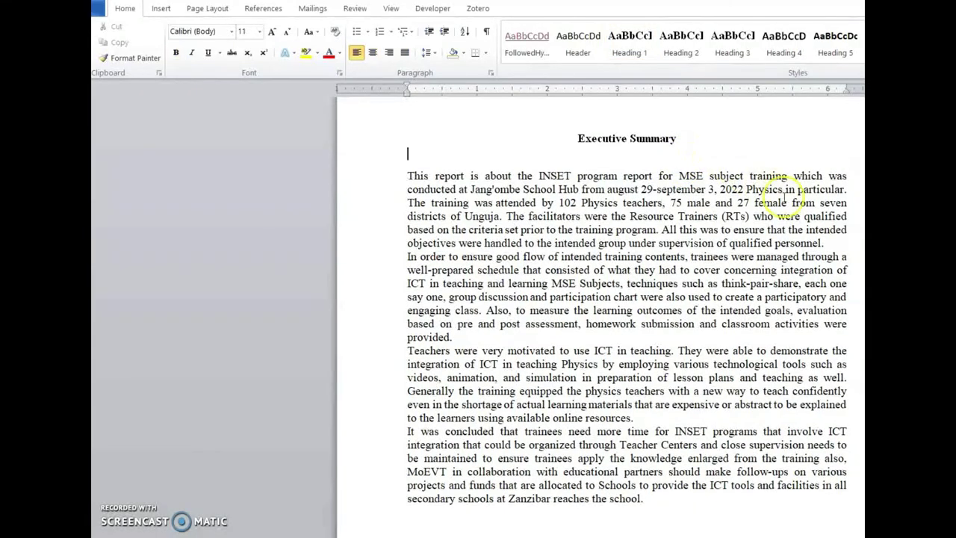
click(826, 243)
key(Return)
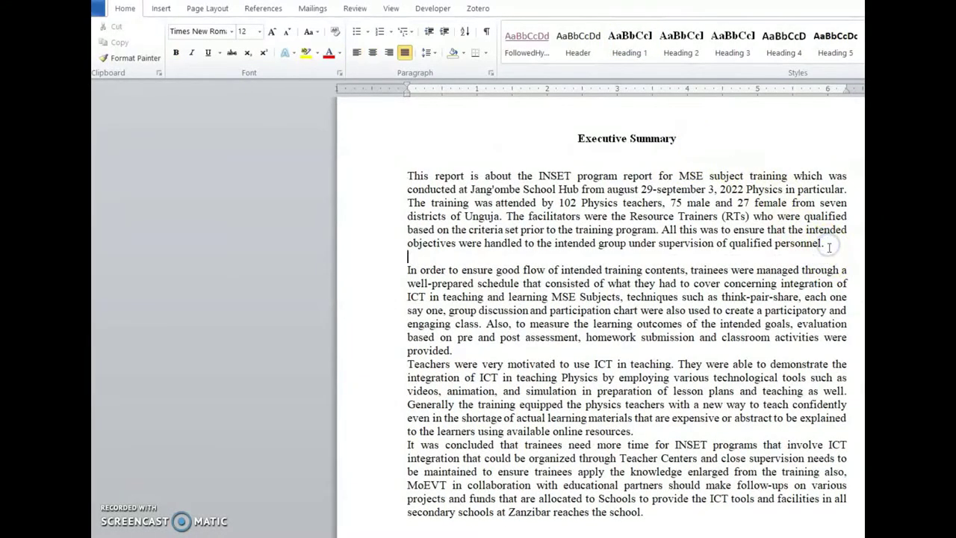
Step: Add blank lines after the second and third paragraphs, then undo all the blank lines
click(693, 358)
click(453, 350)
key(Return)
click(636, 440)
key(Return)
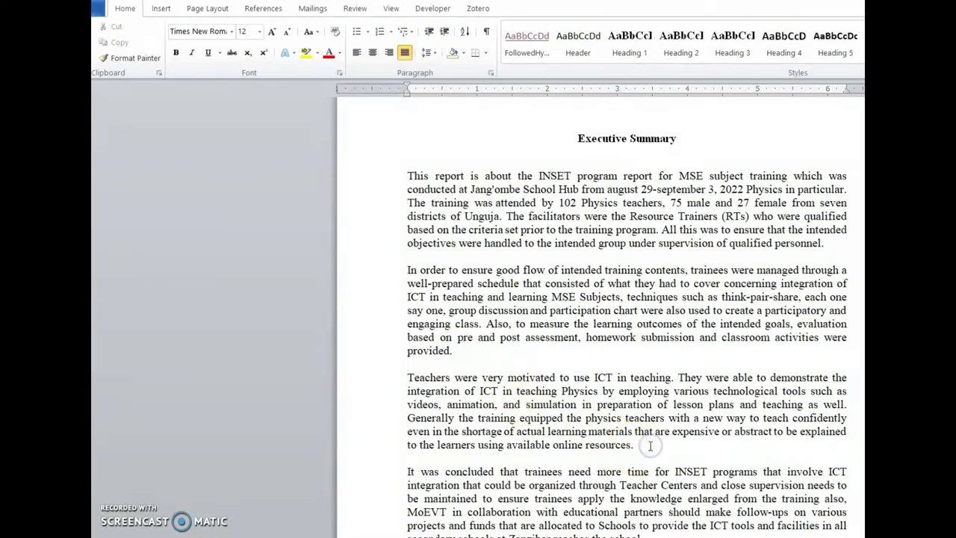
key(ctrl+z)
key(ctrl+z)
key(ctrl+z)
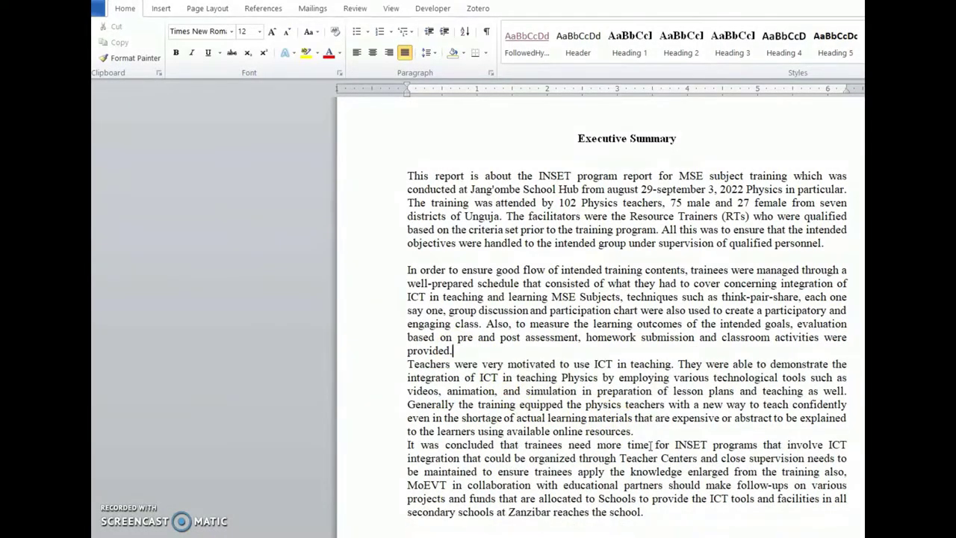
key(ctrl+z)
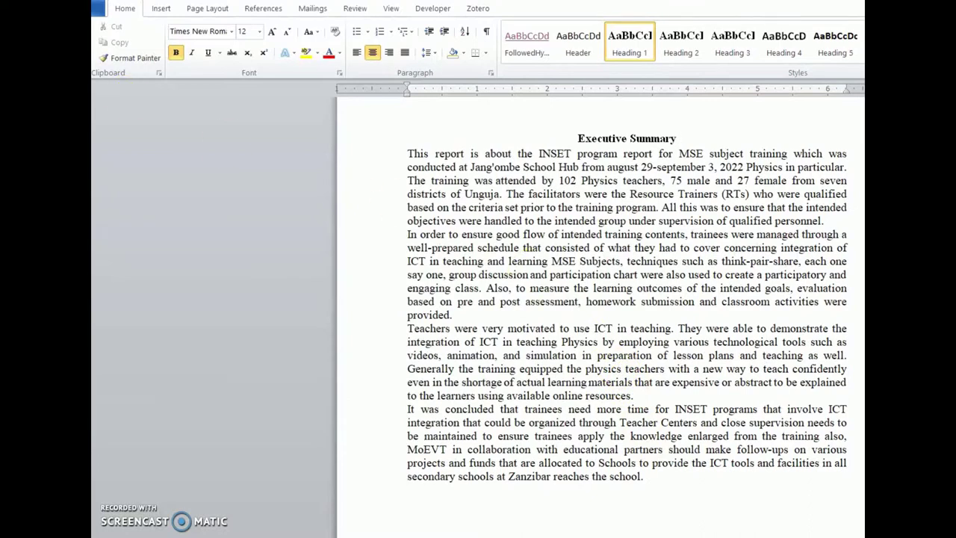
Step: Apply Add Space After Paragraph to the Executive Summary heading
click(160, 9)
click(124, 9)
click(431, 59)
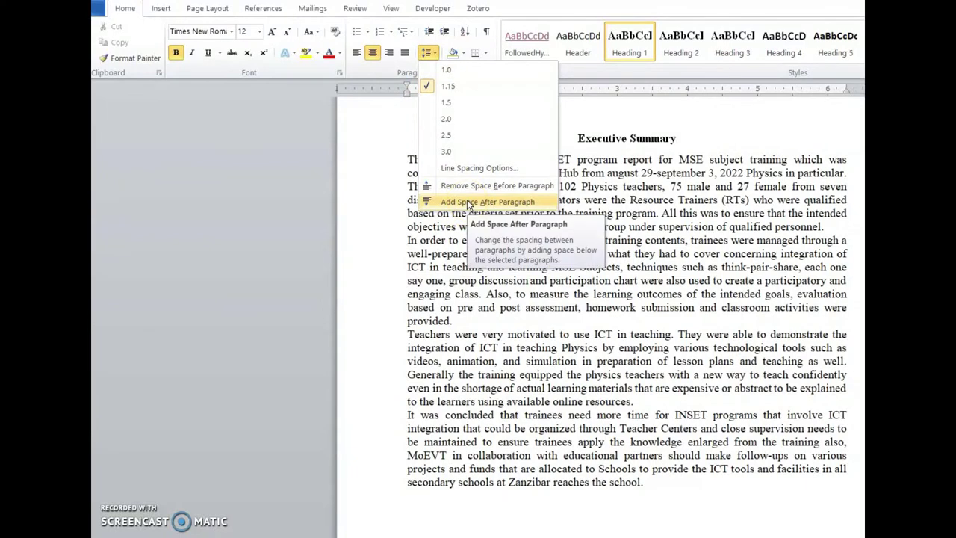
click(680, 138)
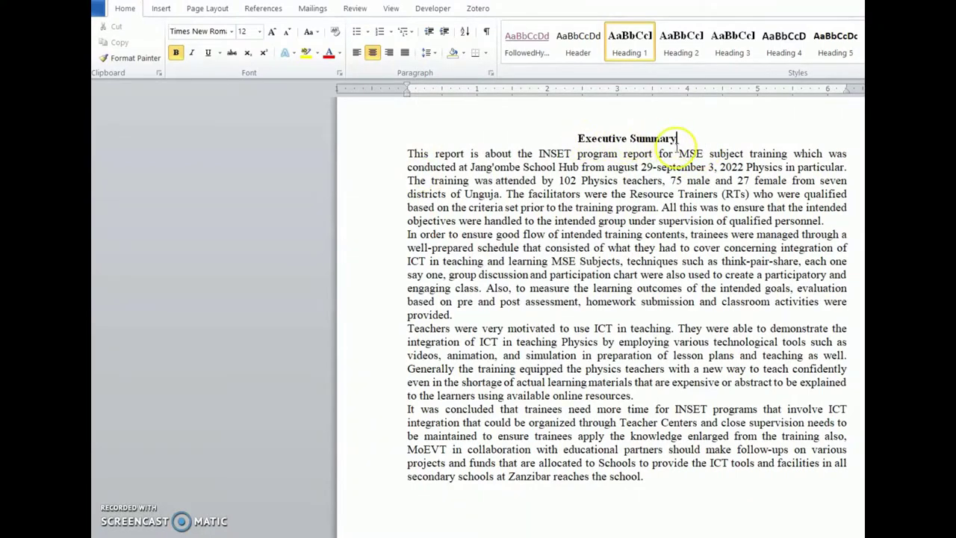
click(427, 52)
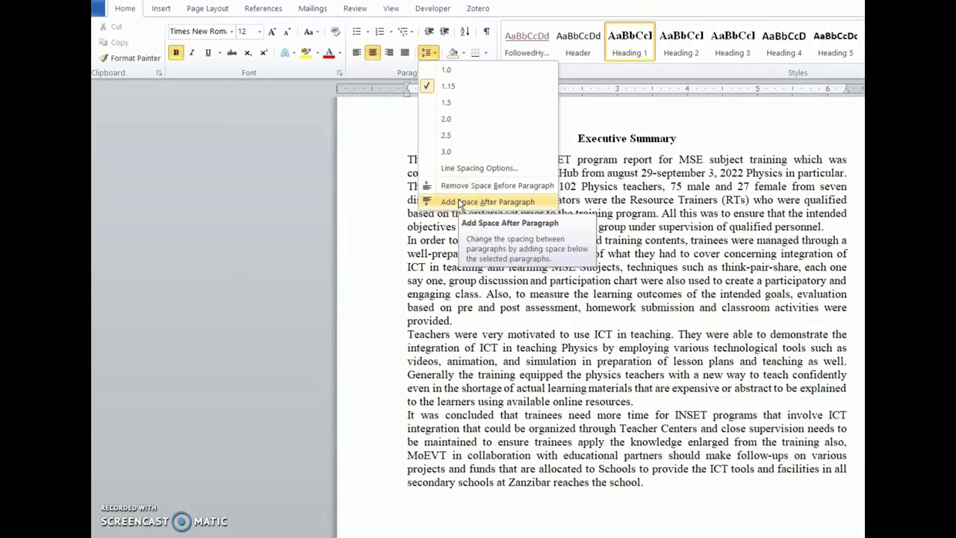
click(459, 203)
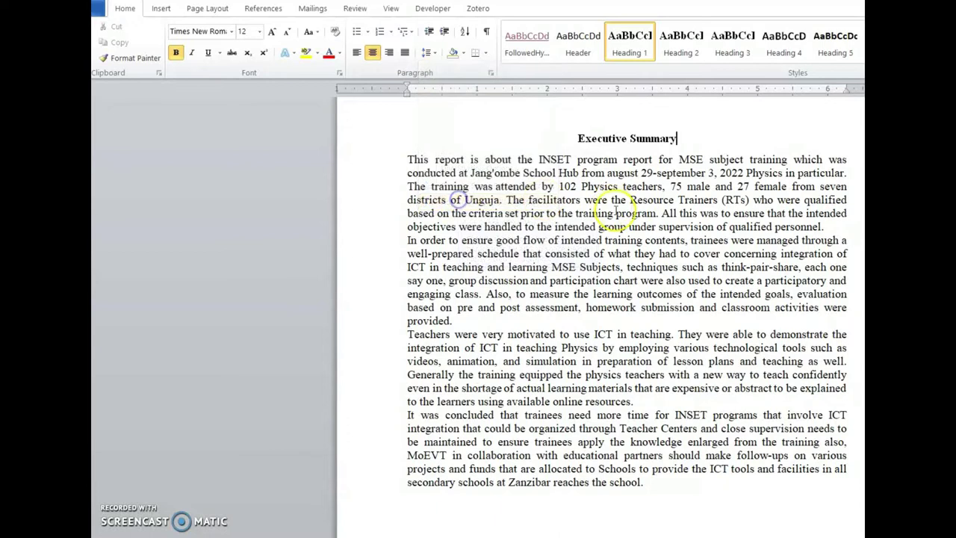
Step: Add space after the first paragraph ending 'qualified personnel', discarding a trial blank line
drag(850, 307, 451, 161)
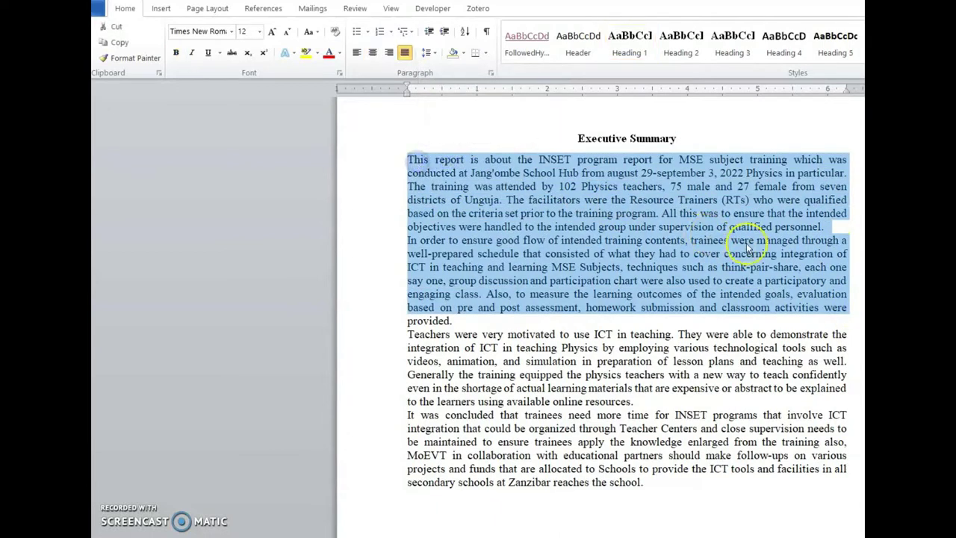
click(831, 231)
key(Return)
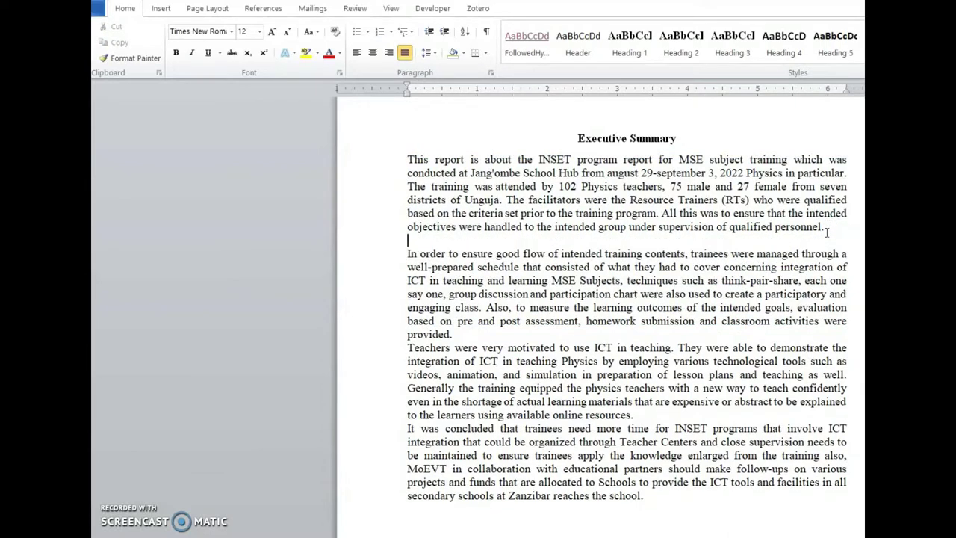
key(BackSpace)
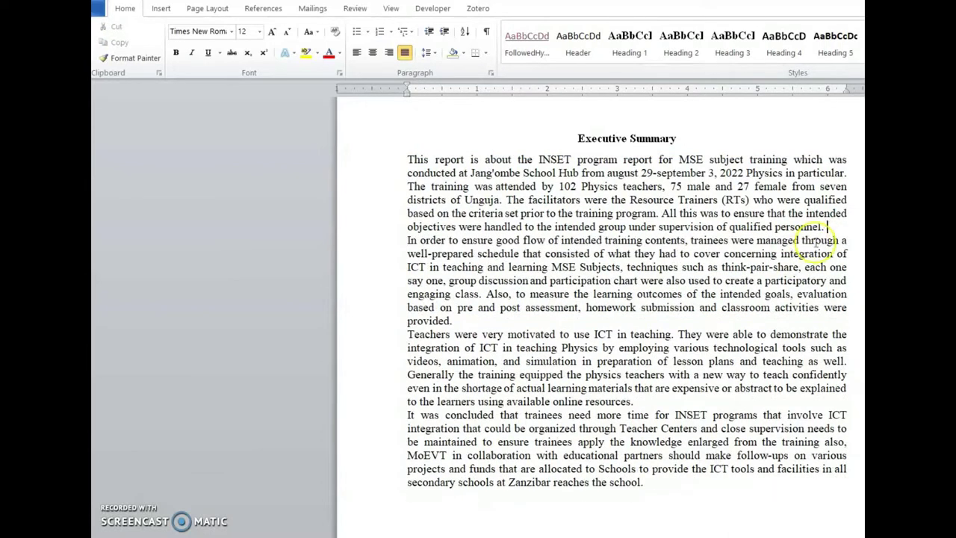
click(825, 234)
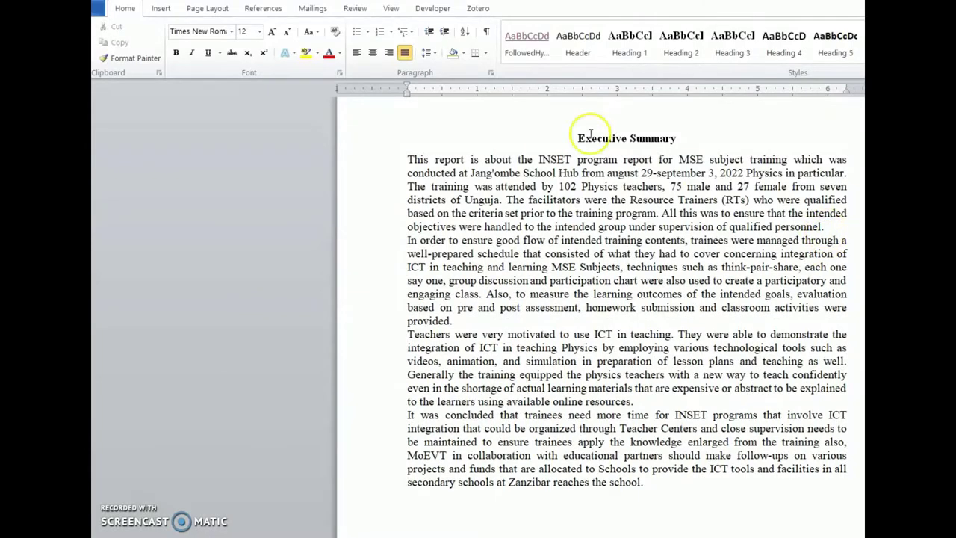
click(426, 52)
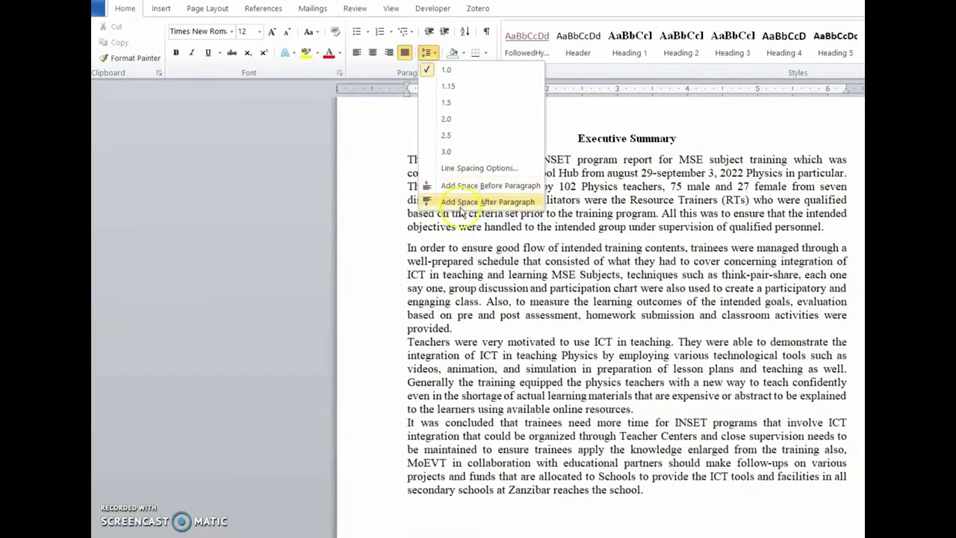
click(459, 202)
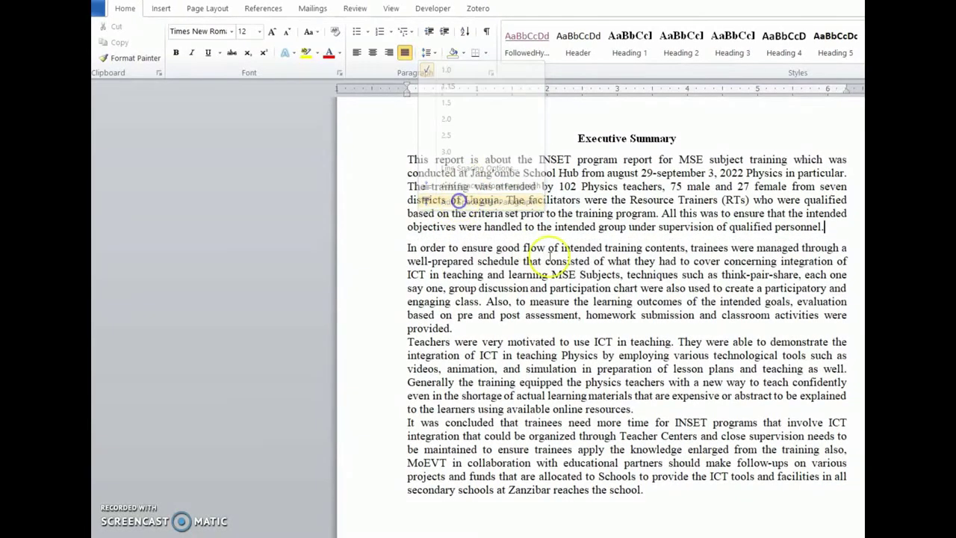
Step: Insert and then delete a blank line after the second paragraph
drag(639, 409, 386, 246)
click(453, 328)
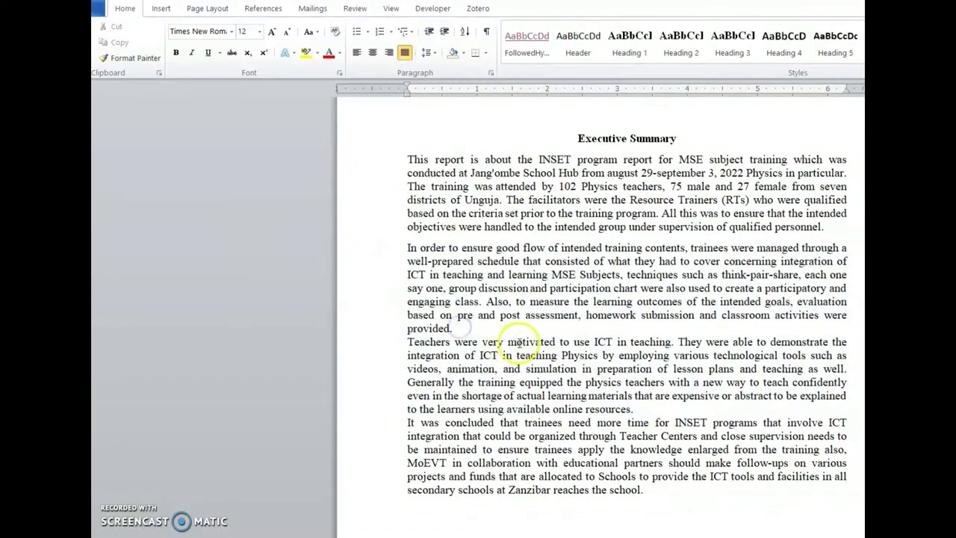
key(Return)
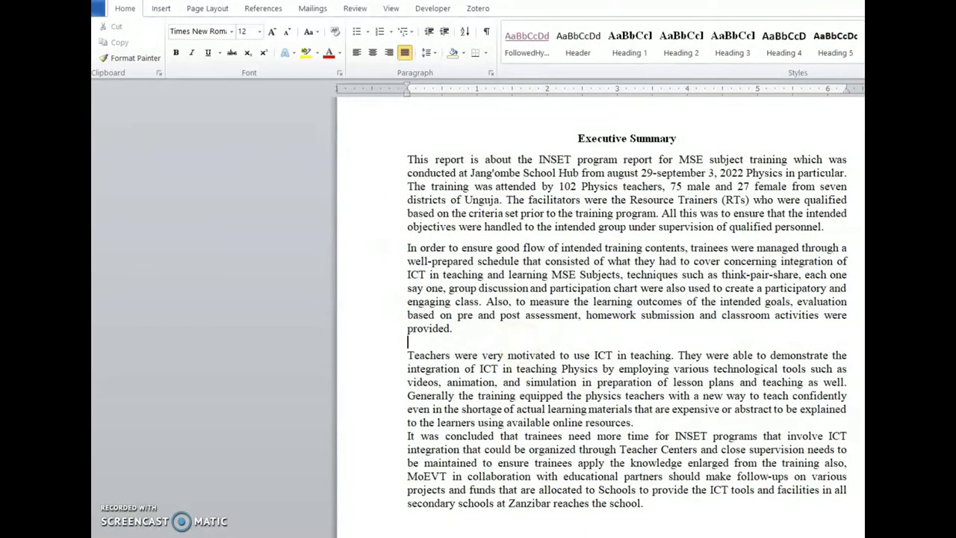
key(BackSpace)
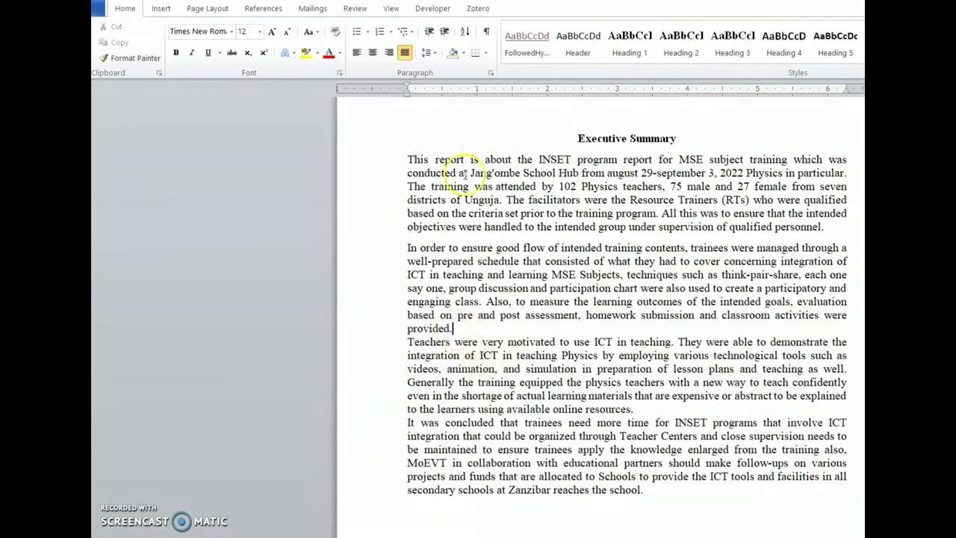
Step: Toggle space after the 'provided.' paragraph off and back on, then select the last two paragraphs
click(426, 53)
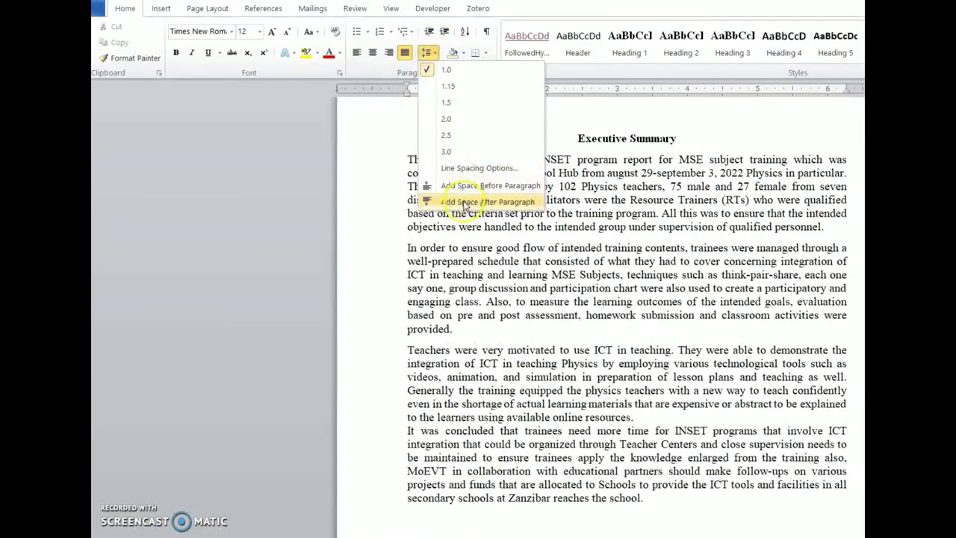
click(465, 201)
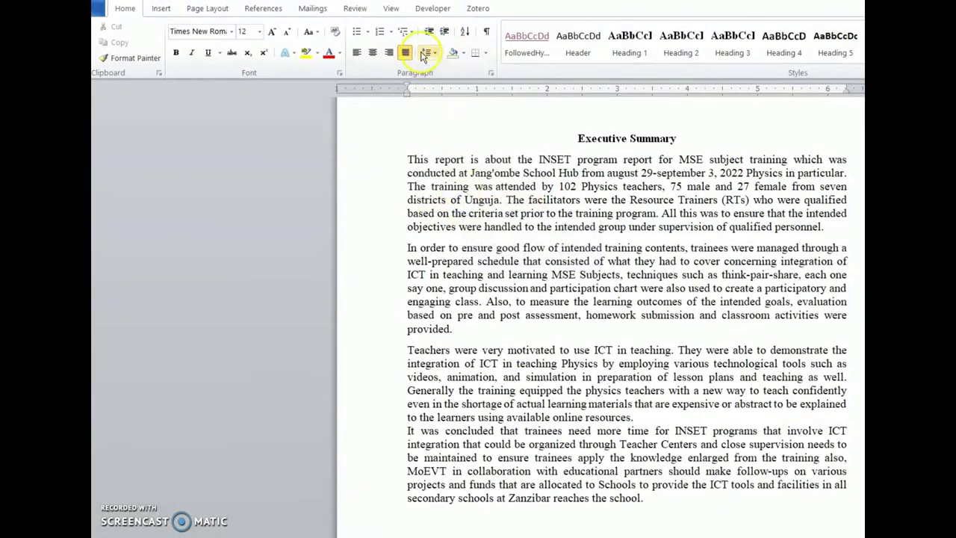
click(427, 52)
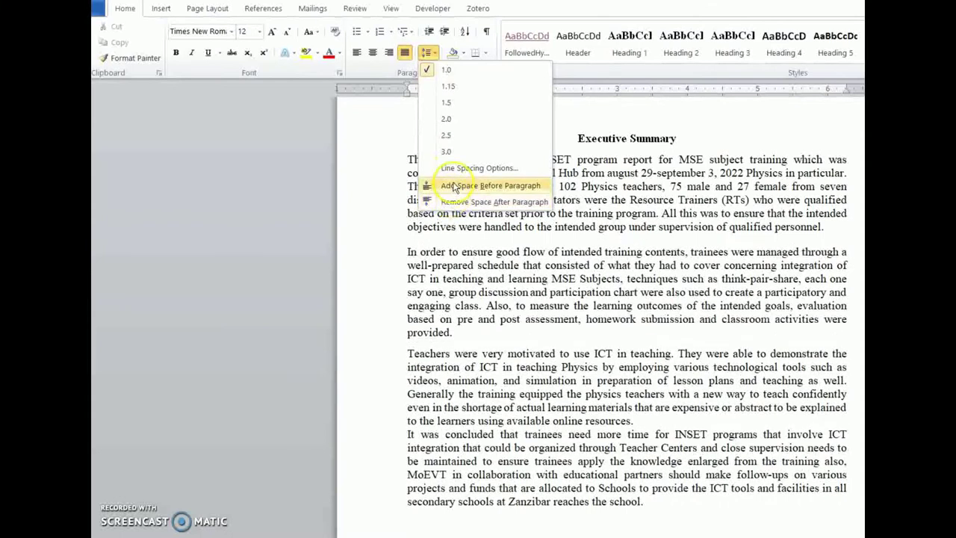
click(450, 204)
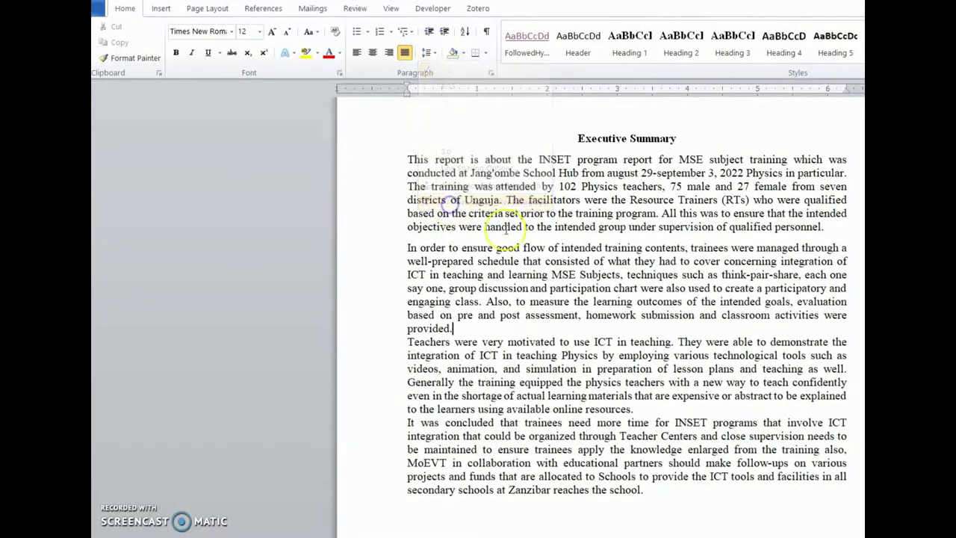
click(433, 60)
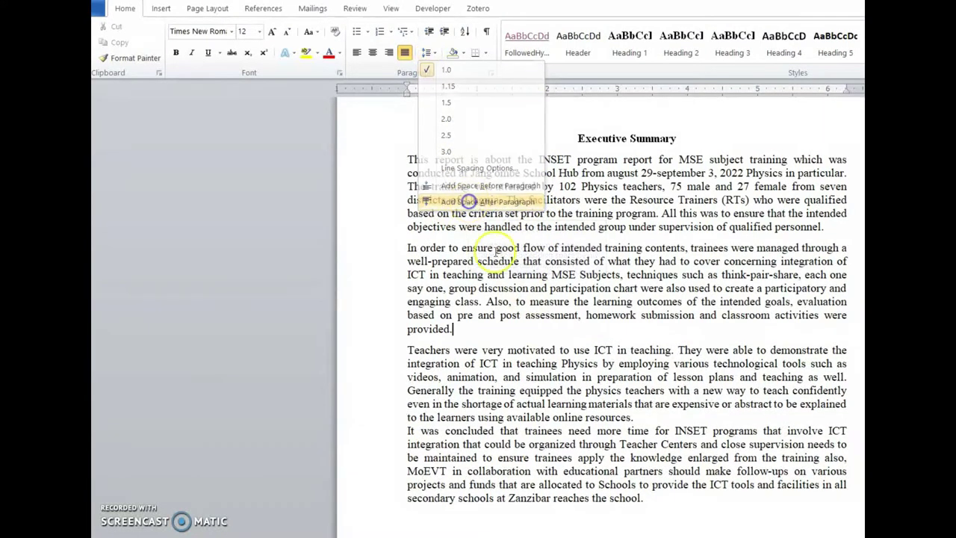
click(469, 203)
drag(639, 502, 407, 348)
click(629, 443)
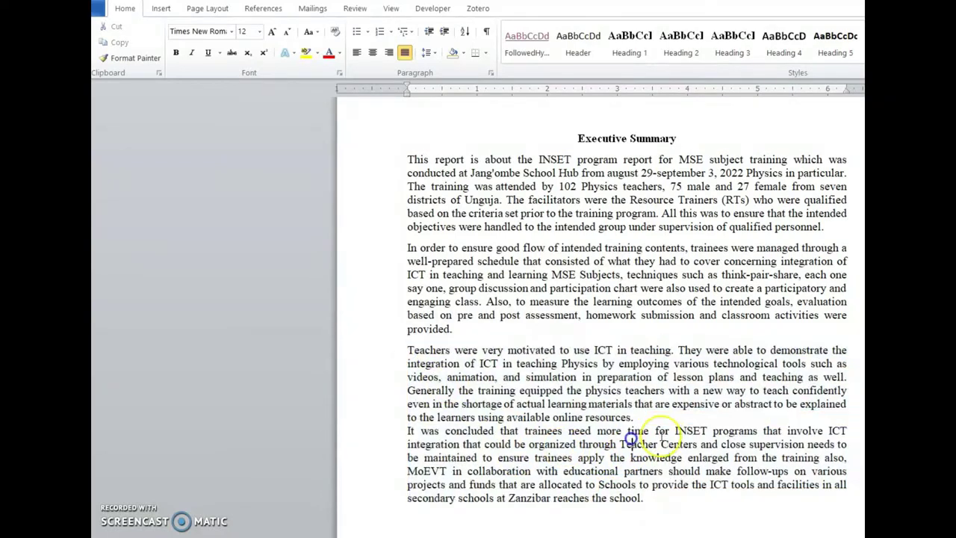
Step: Add space after the paragraph ending 'resources.', discarding a trial empty line
click(642, 418)
key(Return)
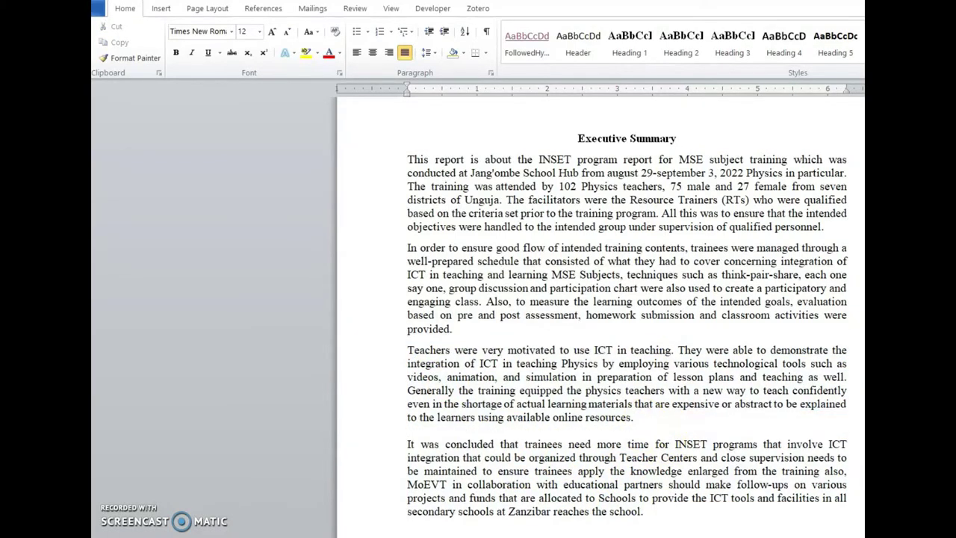
key(BackSpace)
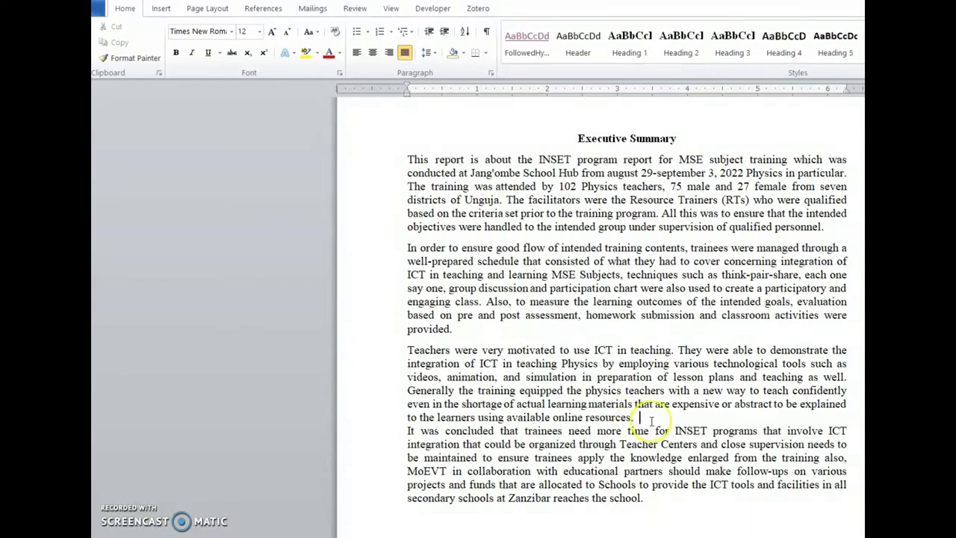
click(634, 417)
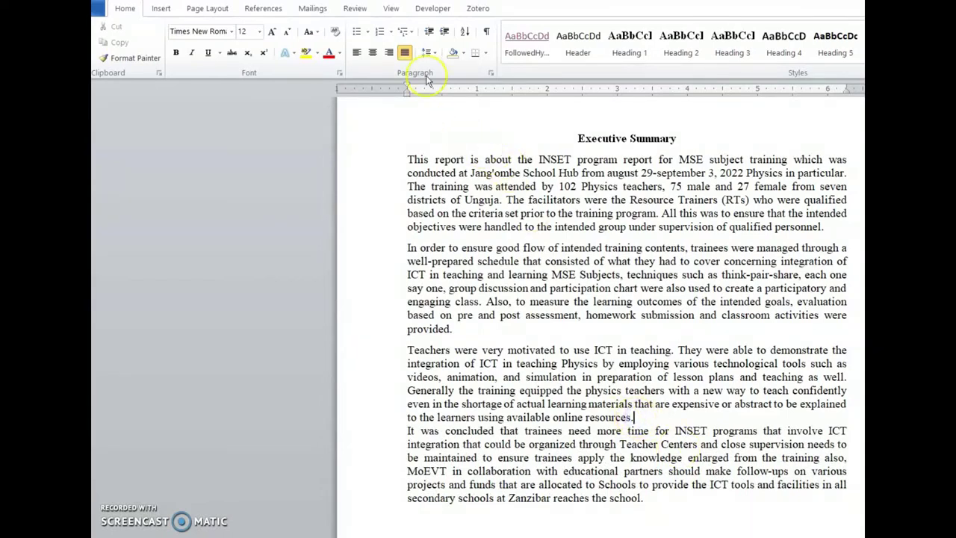
click(427, 52)
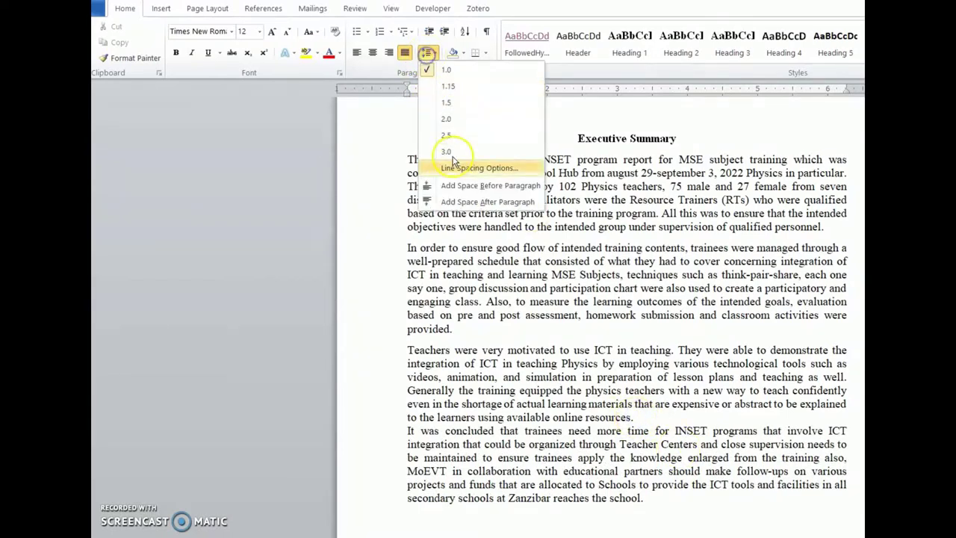
click(463, 203)
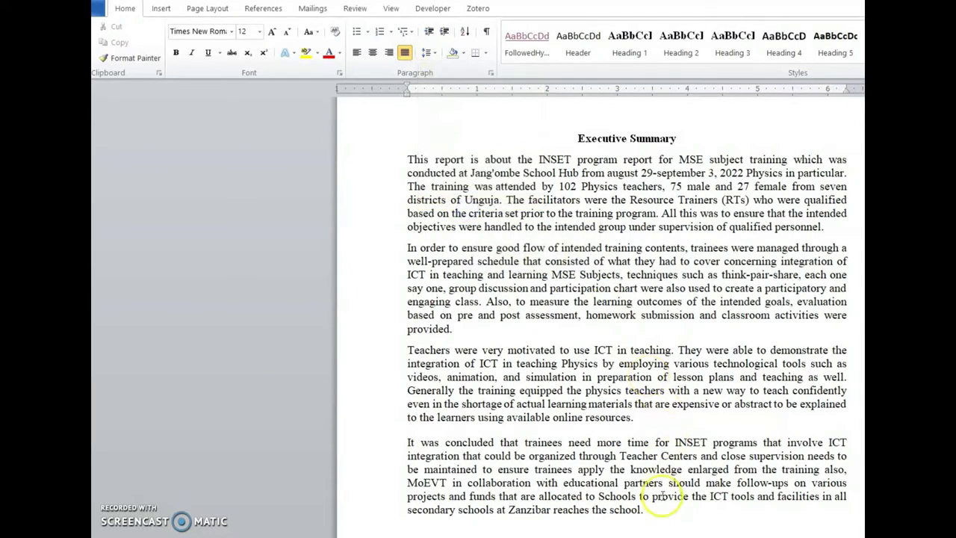
Step: Check the Executive Summary spacing by selecting the text and visiting each paragraph
drag(643, 510, 395, 131)
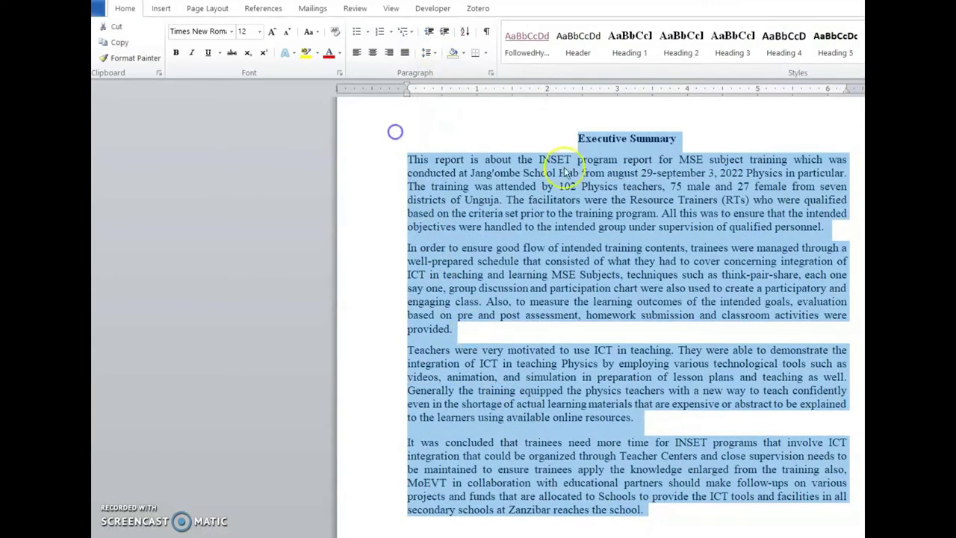
click(565, 171)
drag(672, 139, 581, 139)
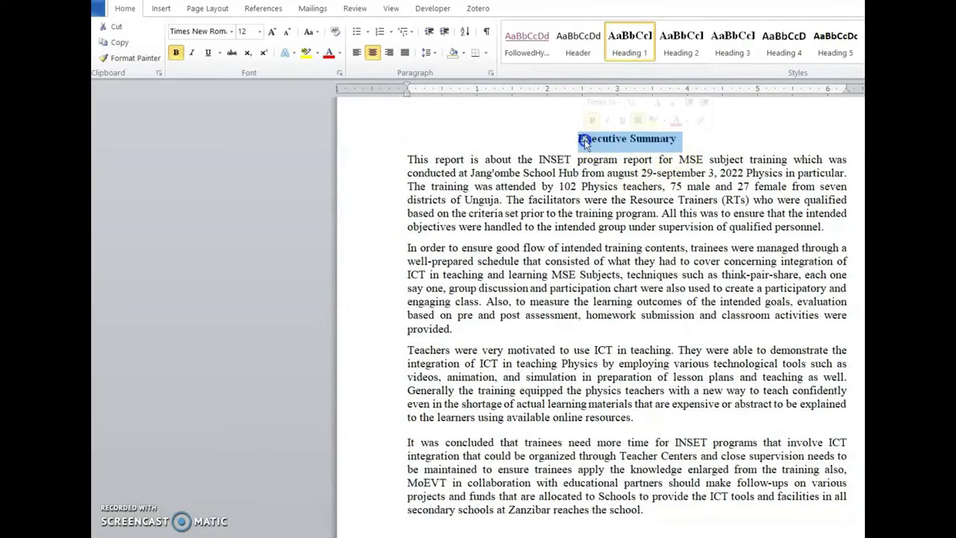
click(628, 156)
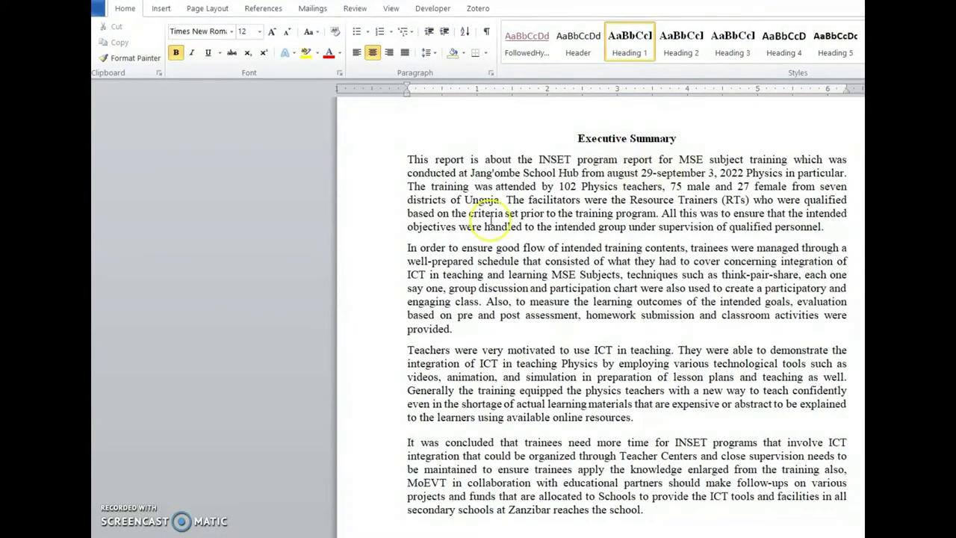
click(454, 240)
click(440, 331)
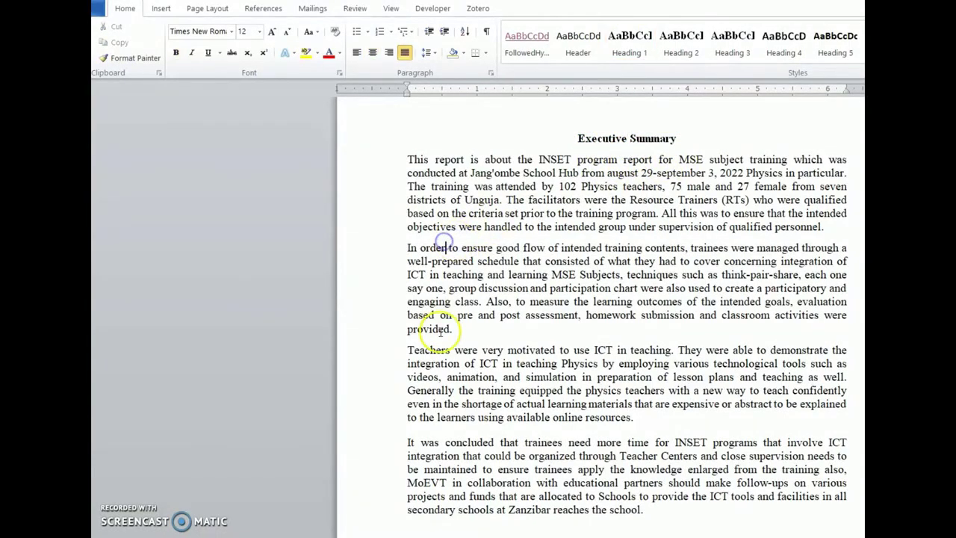
click(444, 438)
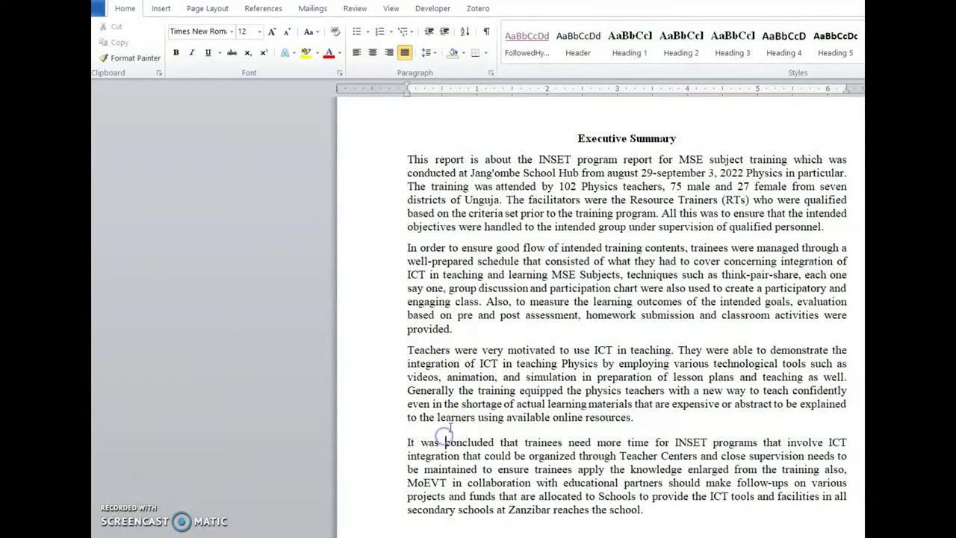
Step: Scroll to Section One and add space after the SECTION ONE: BACKGROUND INFORMATION heading
scroll(457, 395, down, 20)
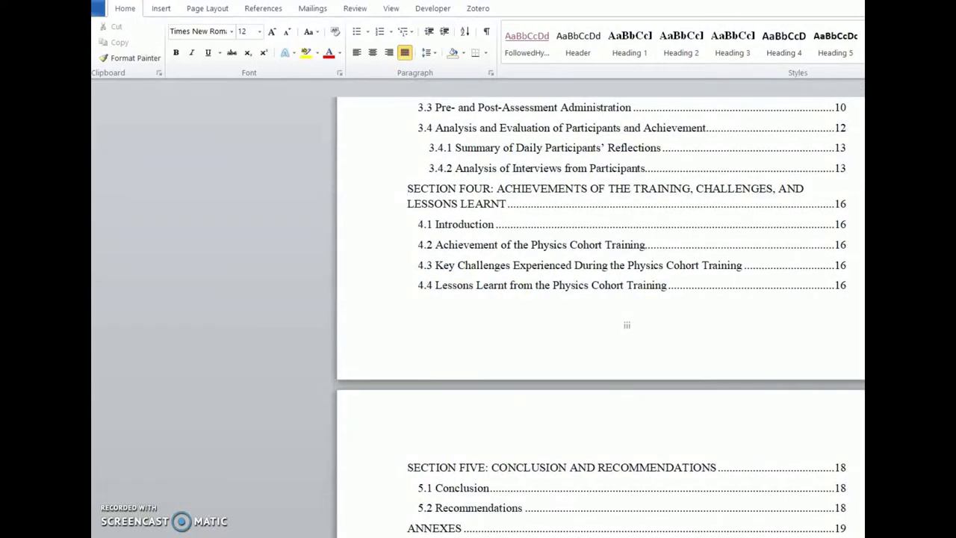
scroll(761, 190, down, 20)
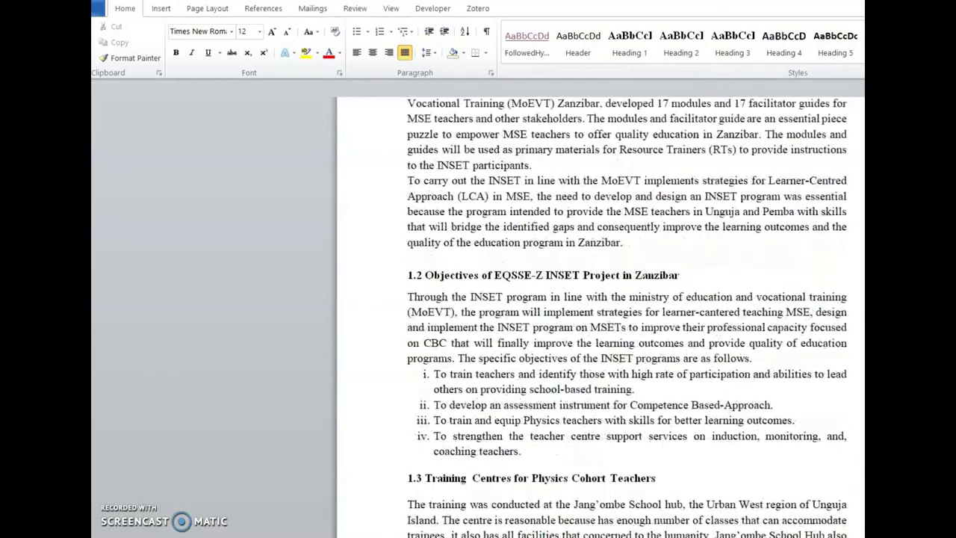
scroll(760, 192, up, 4)
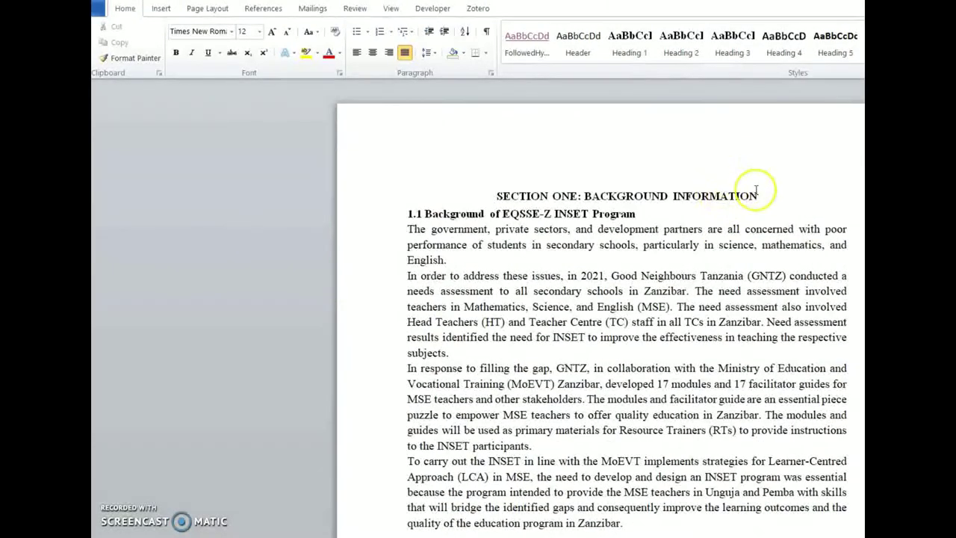
click(756, 195)
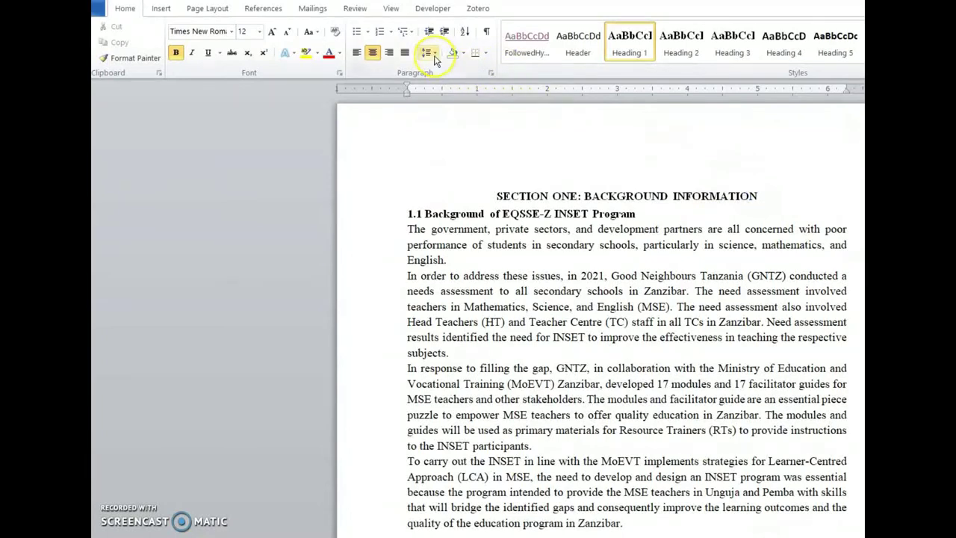
click(430, 54)
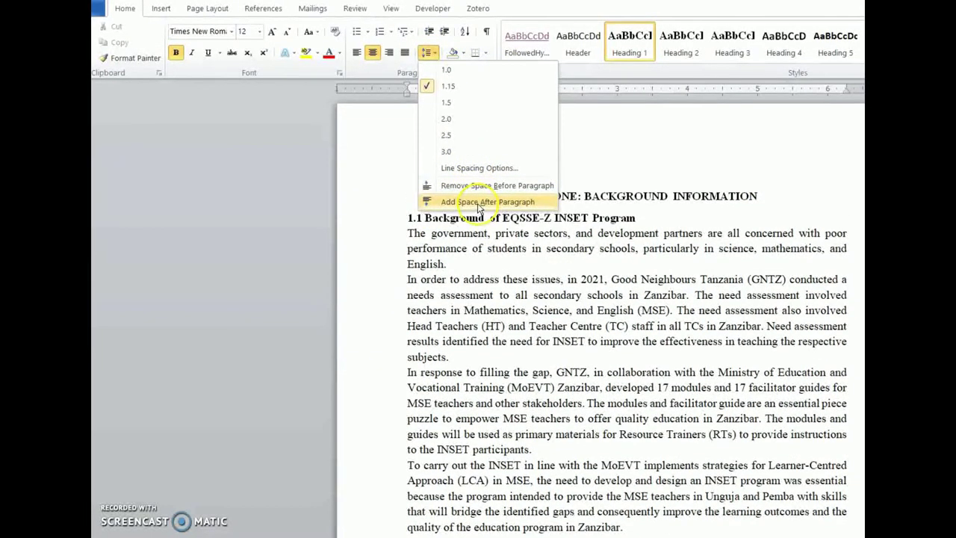
click(479, 204)
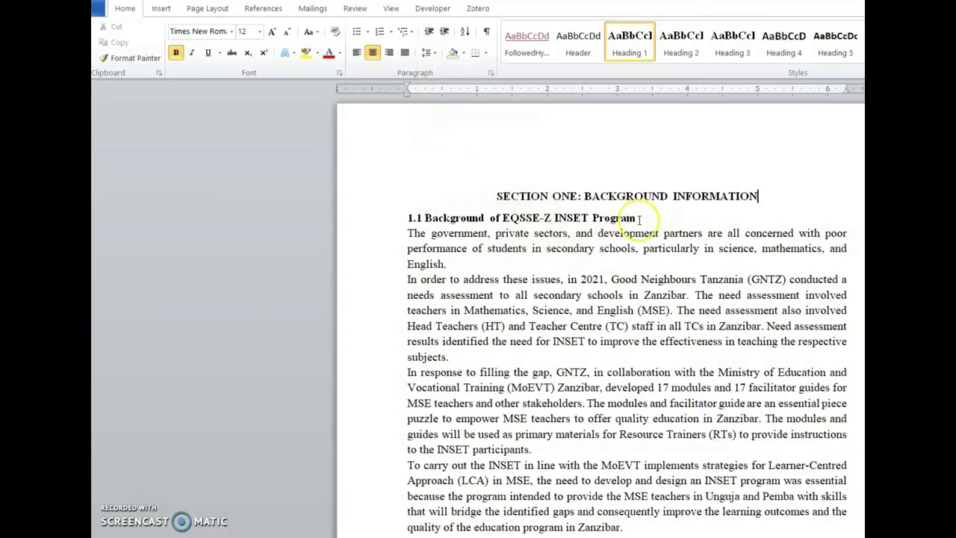
click(639, 219)
click(429, 53)
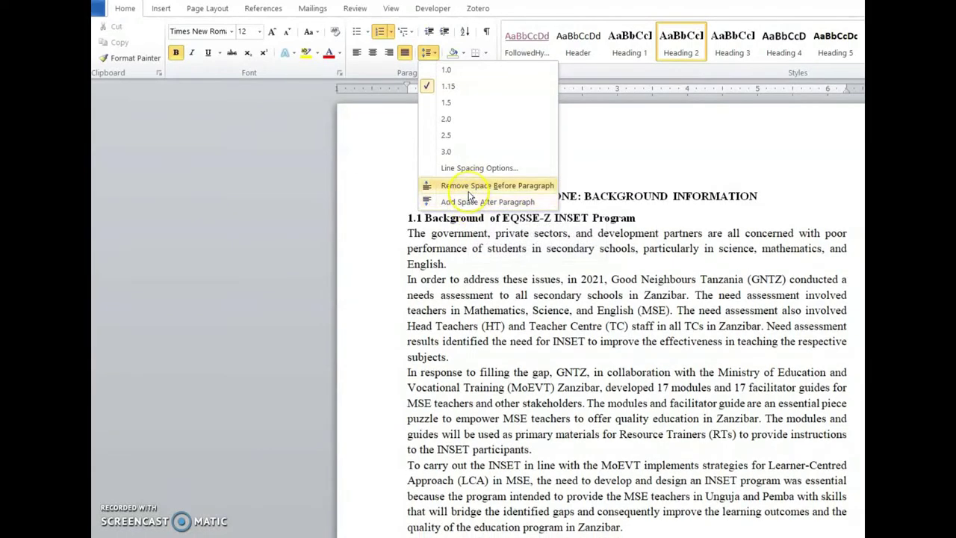
Step: Add space after the 1.1 Background heading and the paragraph ending 'English.'
click(469, 201)
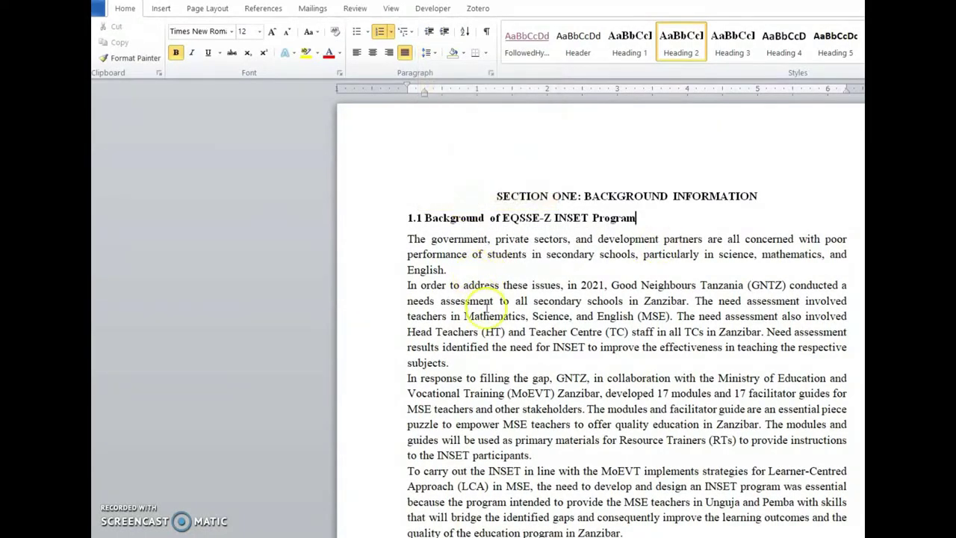
drag(441, 354, 416, 242)
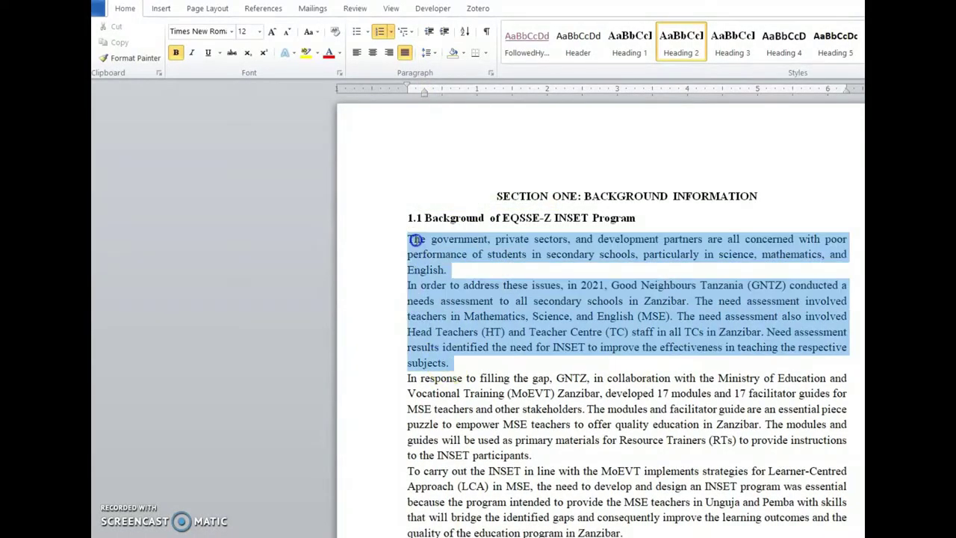
click(449, 270)
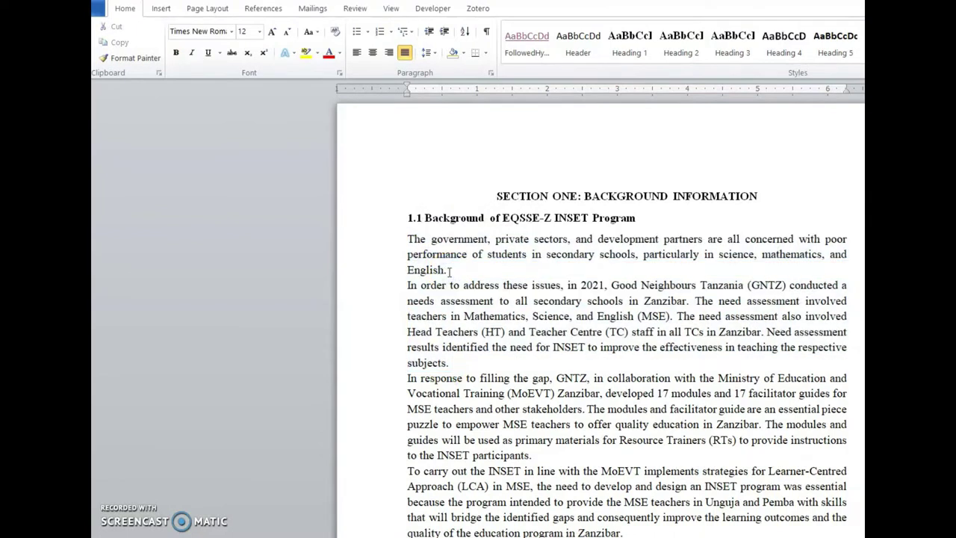
click(428, 53)
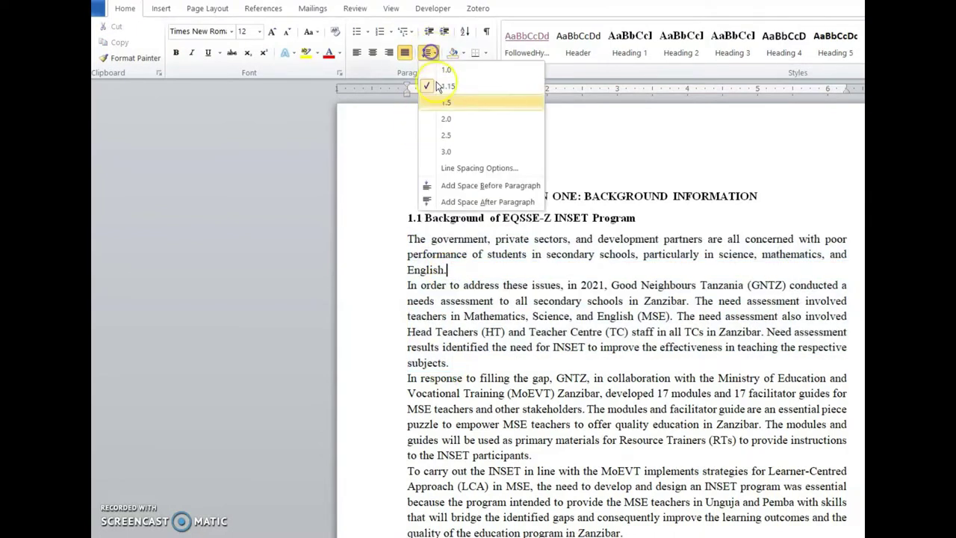
click(458, 206)
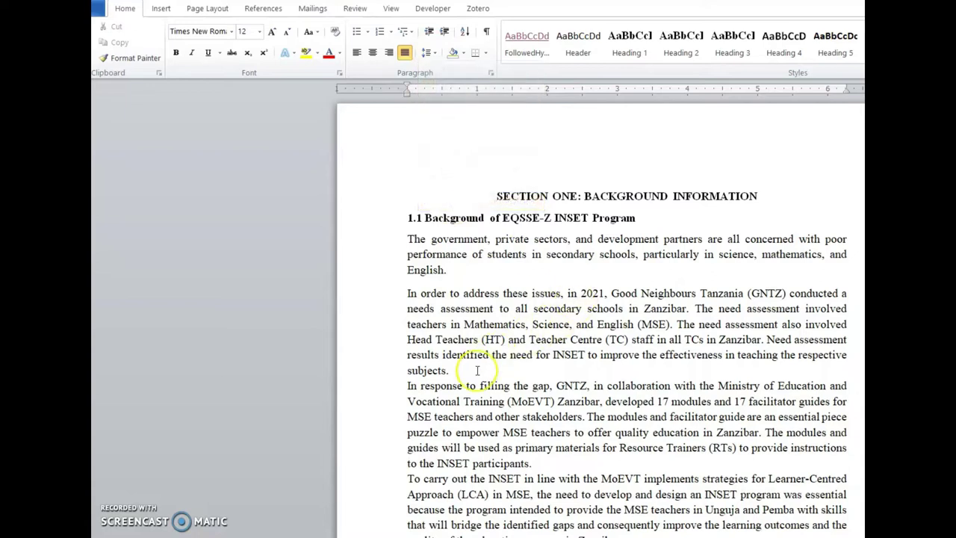
Step: Add space after the paragraphs ending 'subjects.' and 'participants.'
click(449, 371)
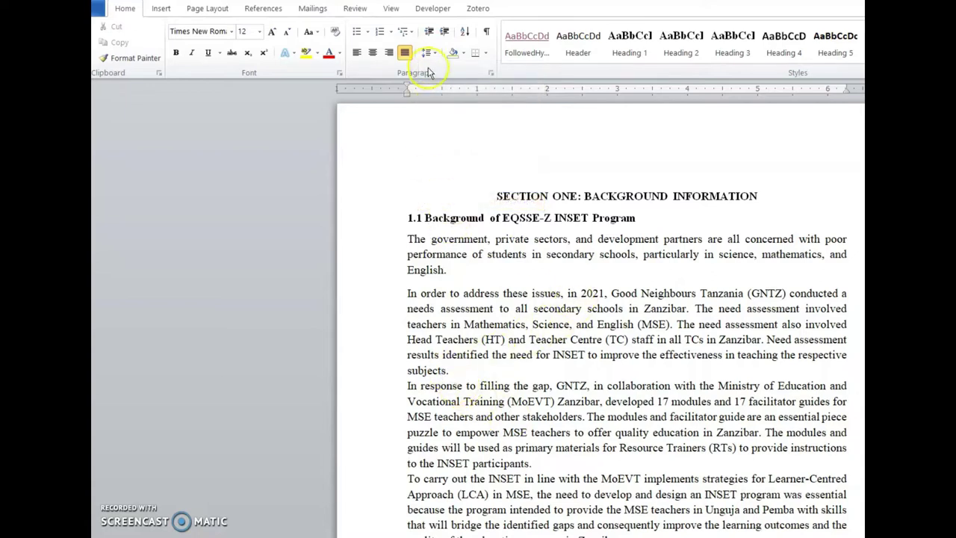
click(428, 52)
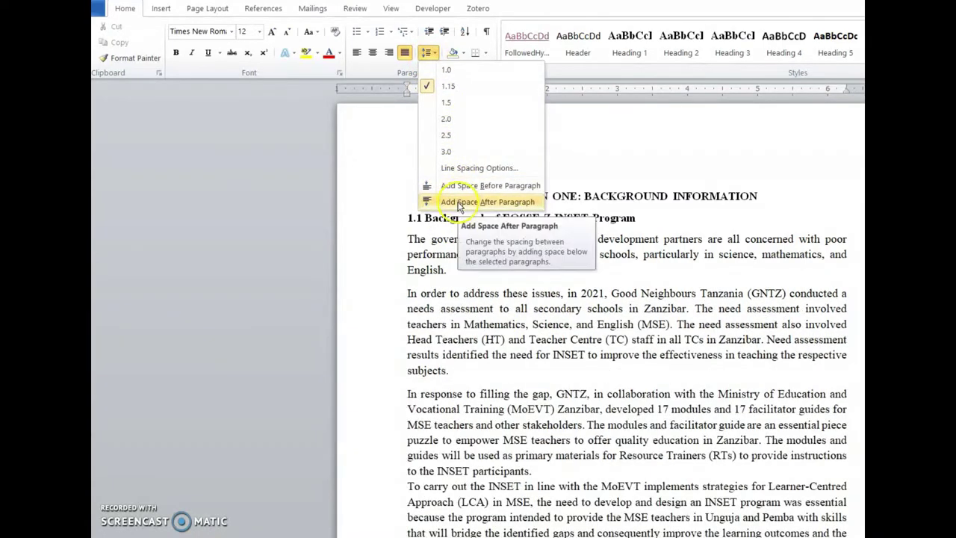
click(457, 202)
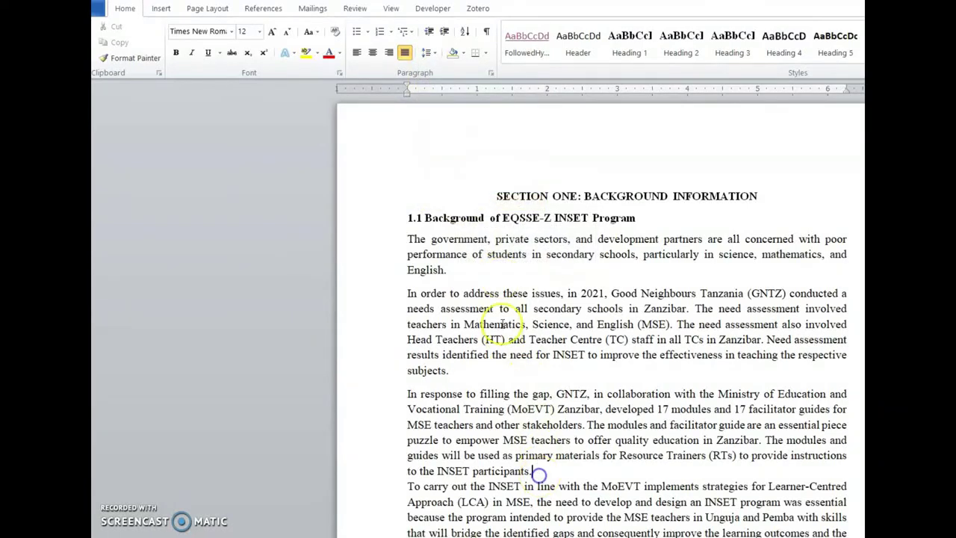
scroll(502, 323, down, 2)
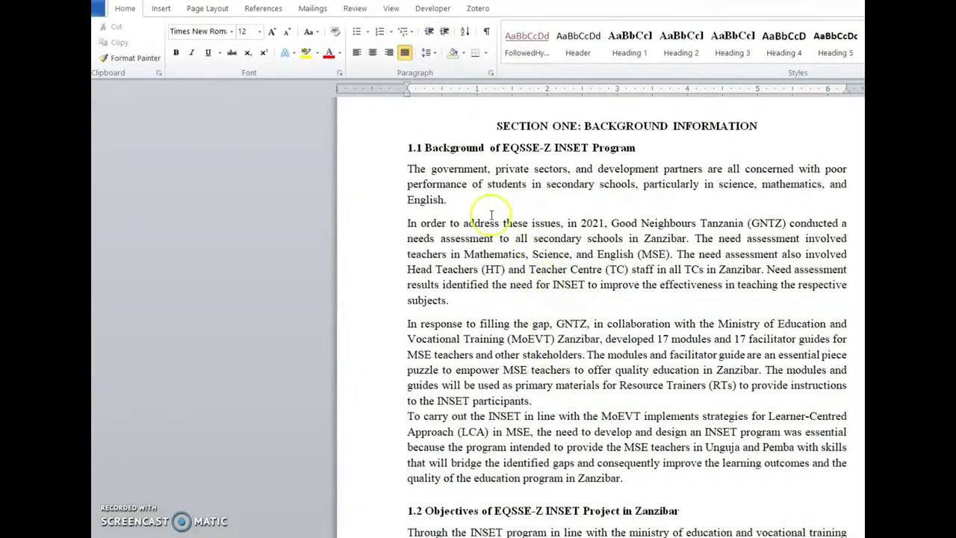
click(426, 52)
click(476, 202)
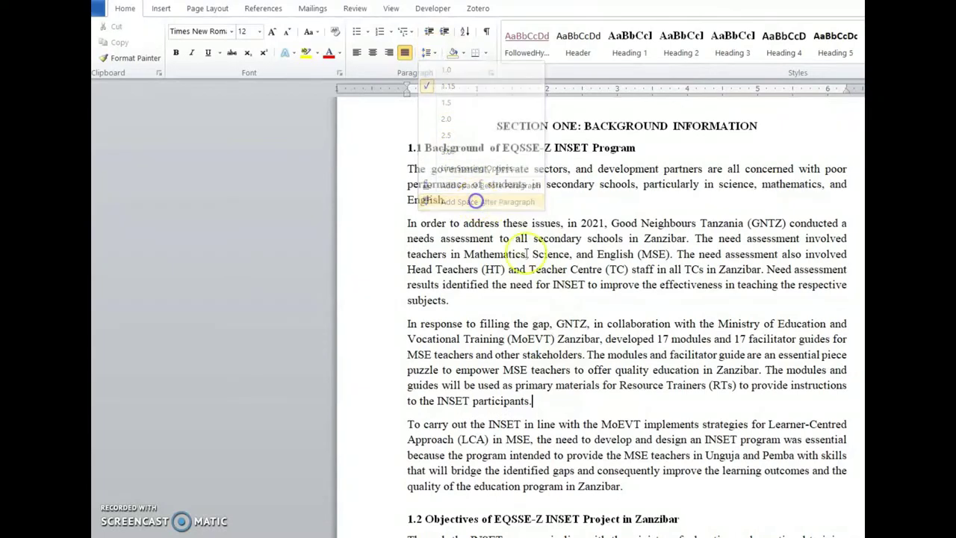
scroll(537, 266, down, 5)
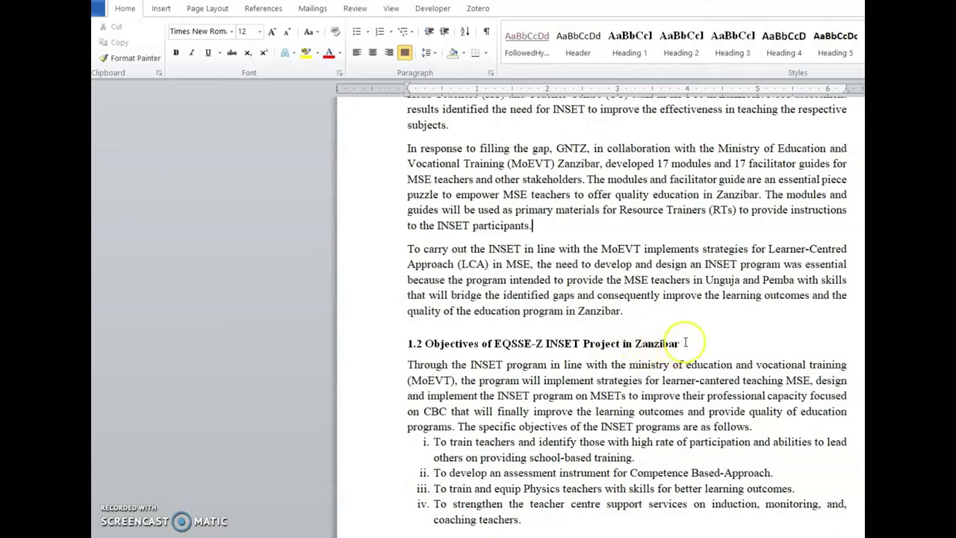
drag(678, 345, 393, 345)
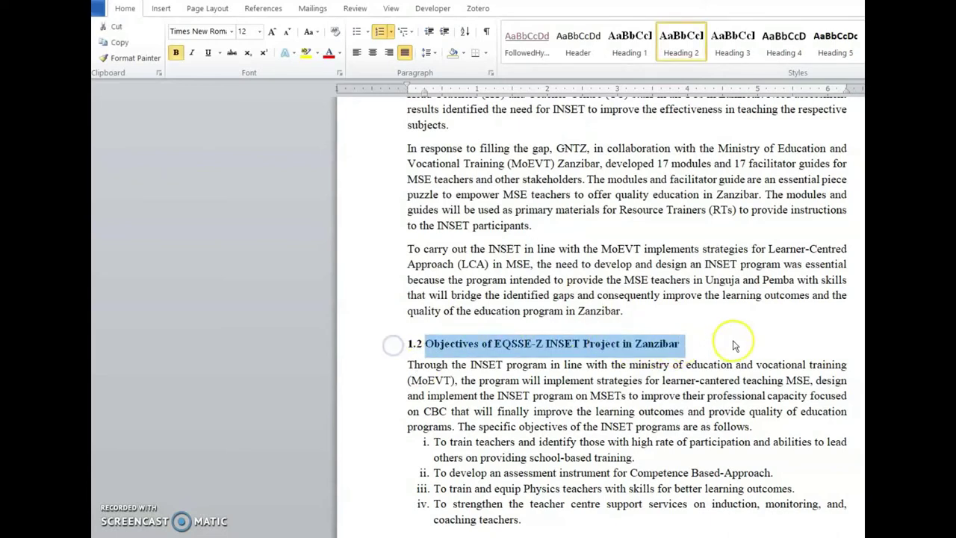
click(681, 343)
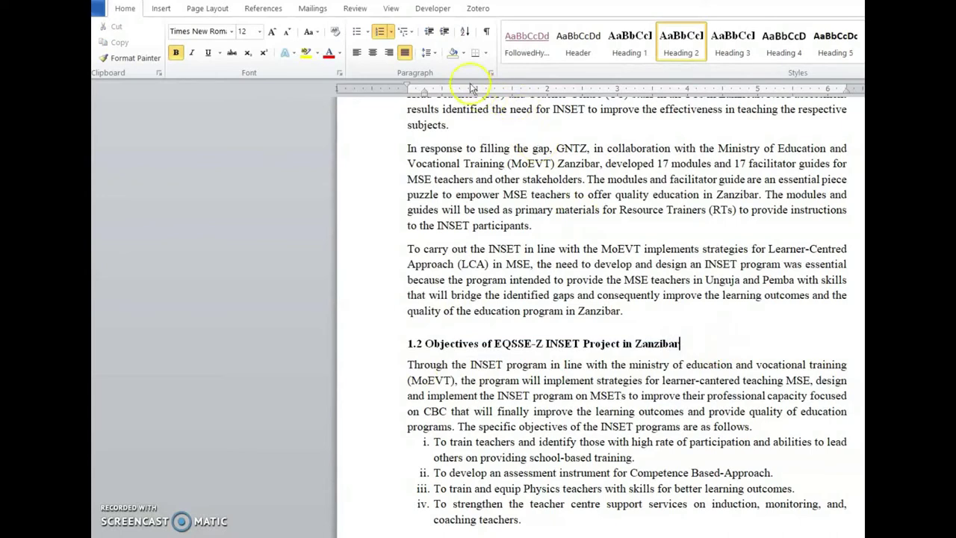
click(426, 53)
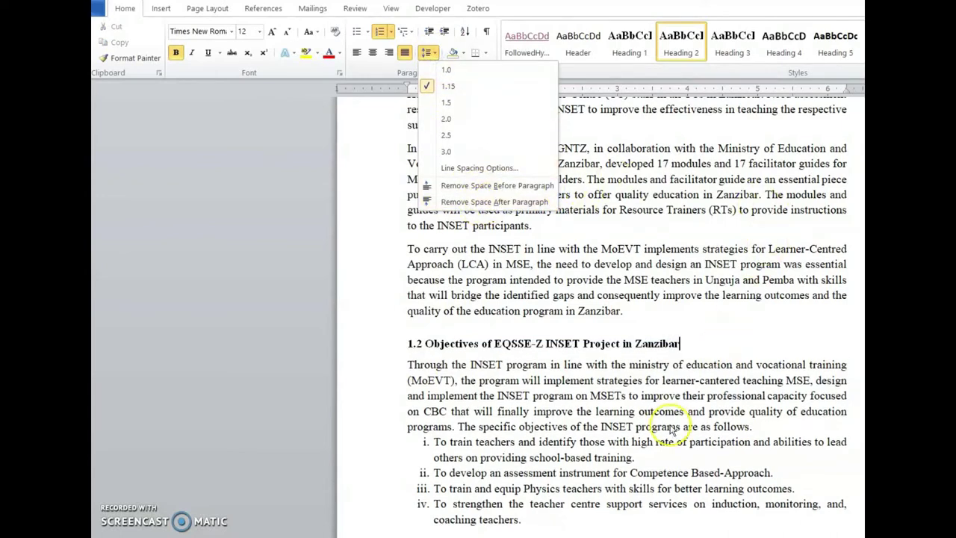
click(671, 427)
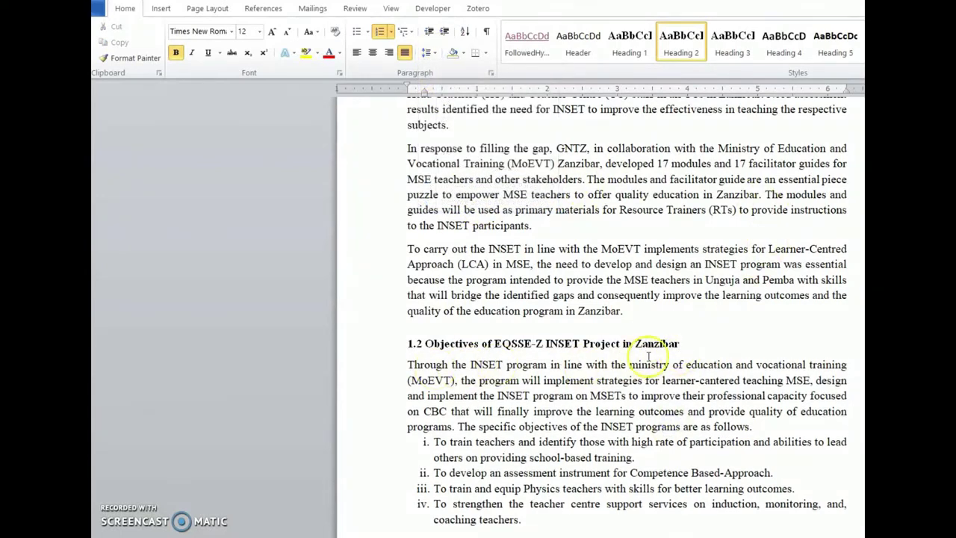
click(426, 52)
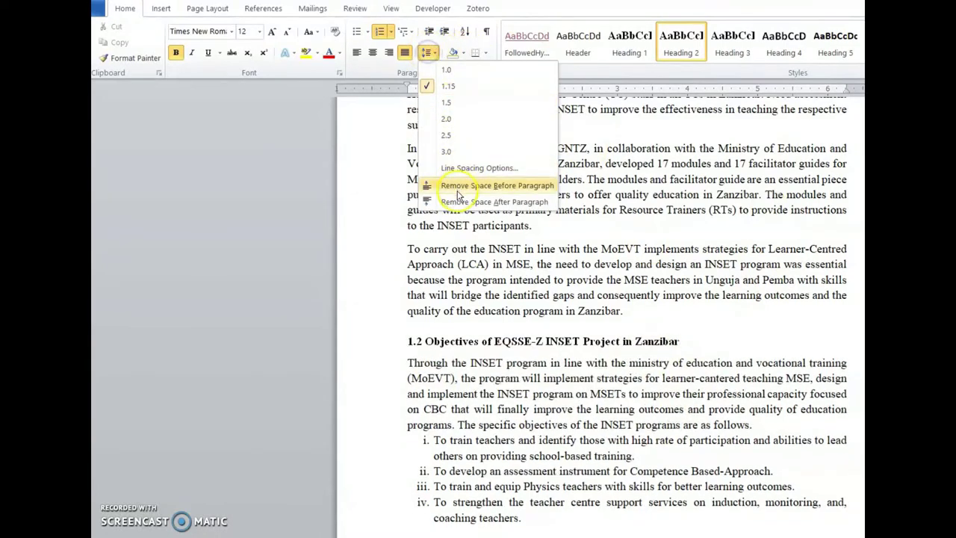
click(459, 203)
drag(741, 374, 498, 333)
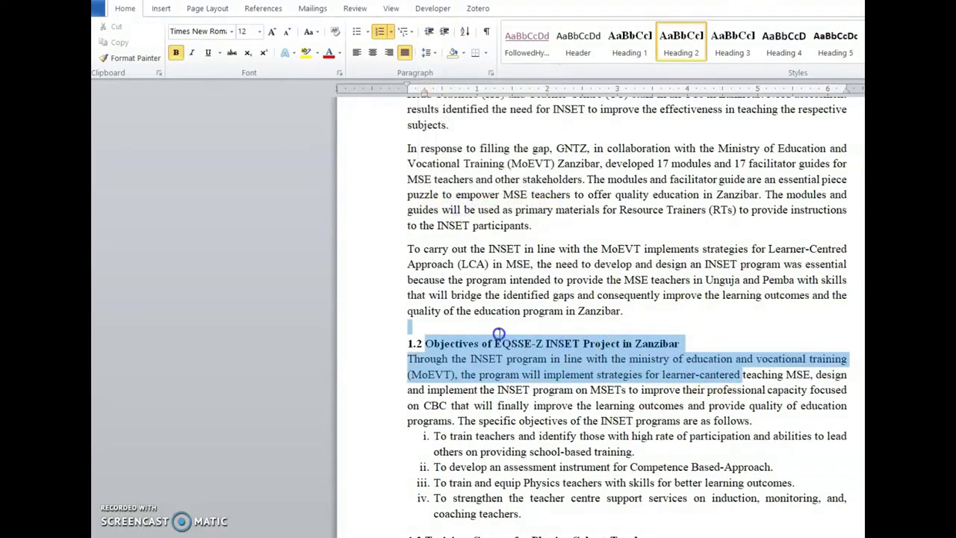
click(631, 360)
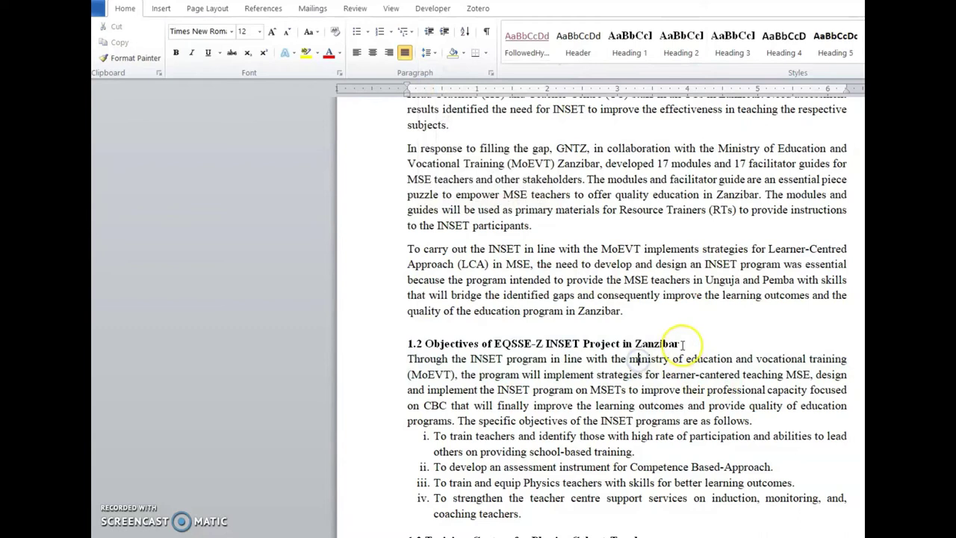
click(680, 344)
click(426, 52)
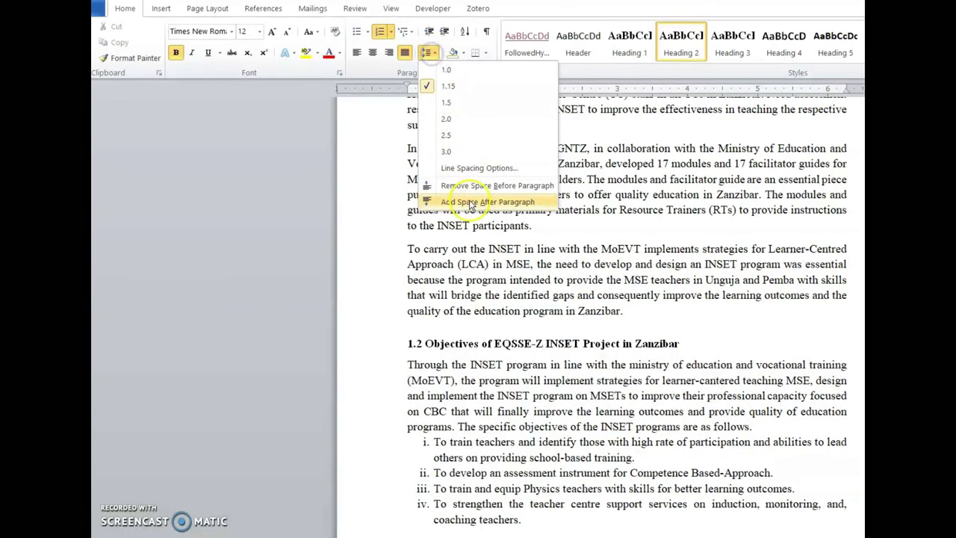
click(468, 200)
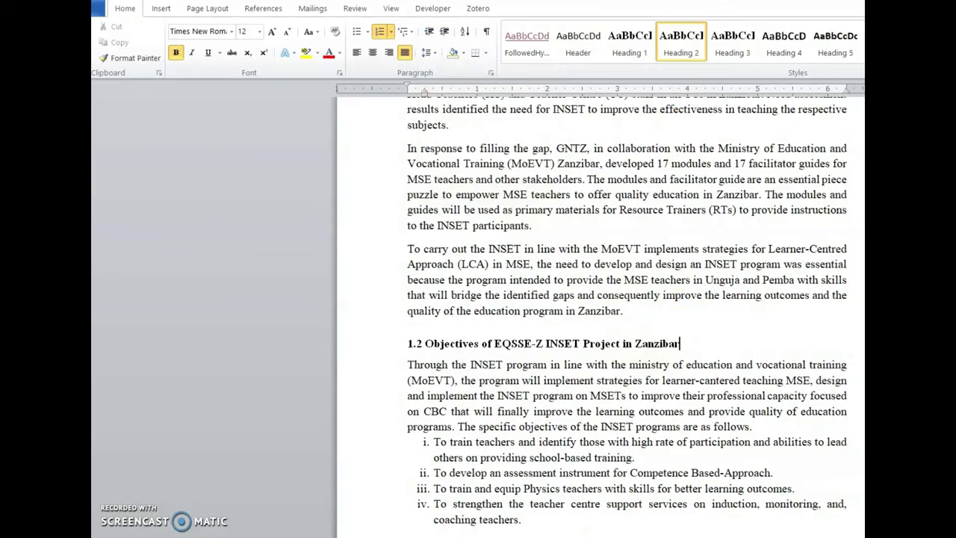
scroll(627, 314, down, 20)
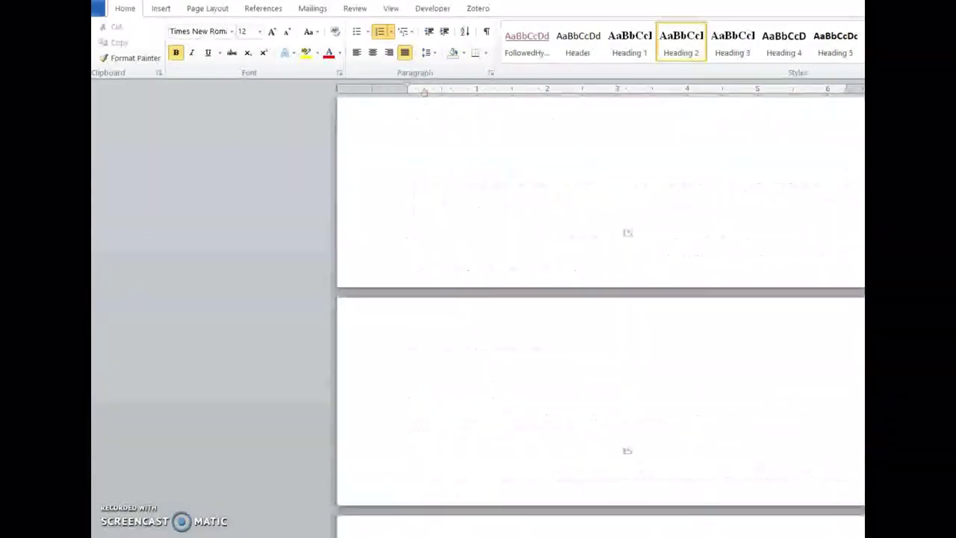
scroll(628, 314, up, 20)
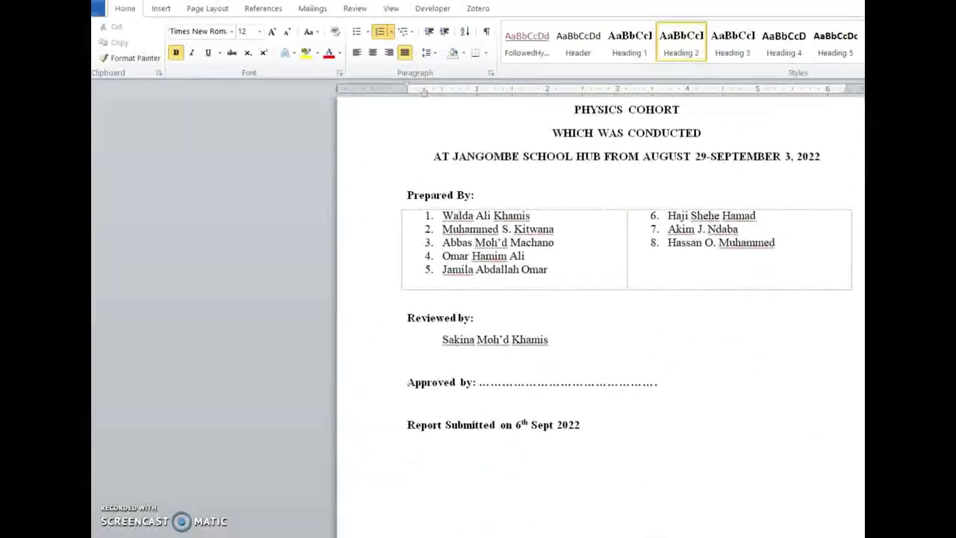
scroll(628, 314, down, 20)
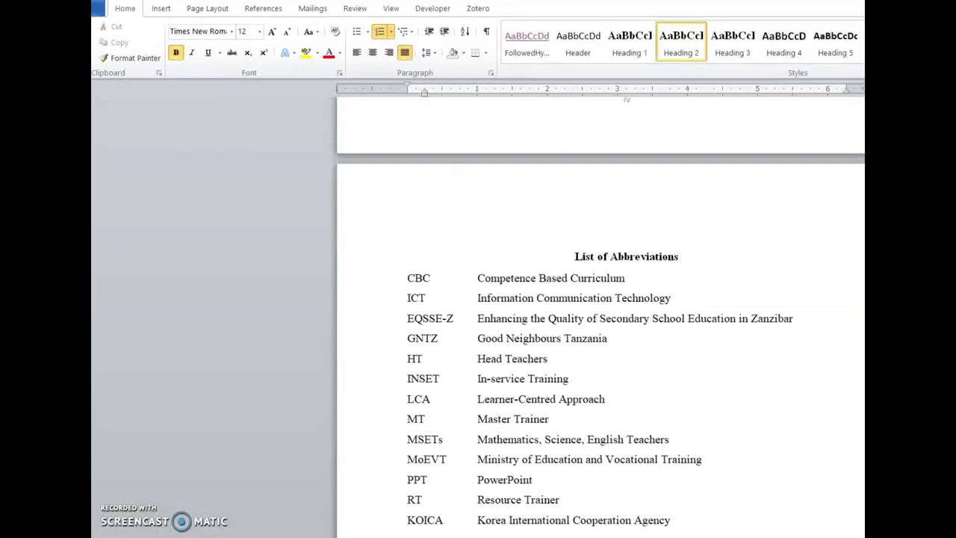
scroll(627, 313, down, 15)
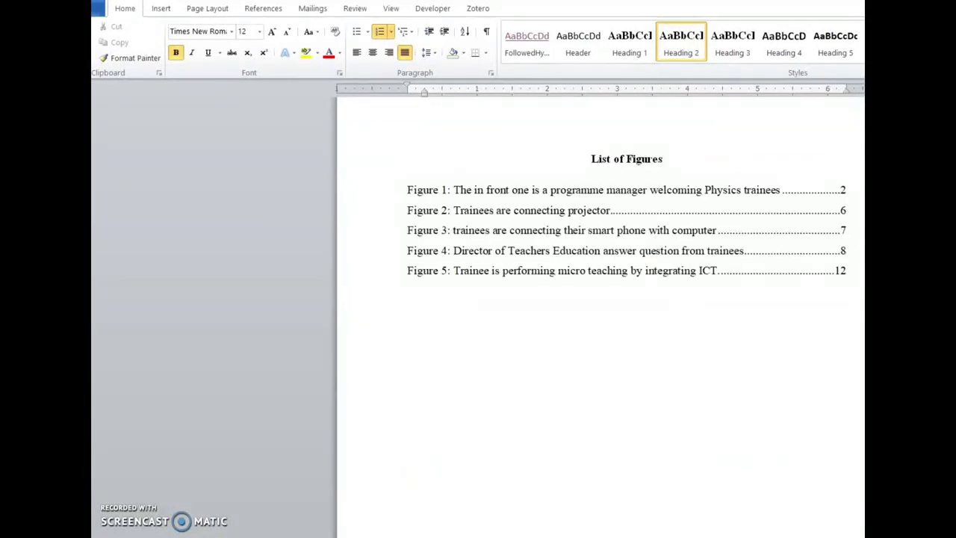
scroll(627, 313, down, 10)
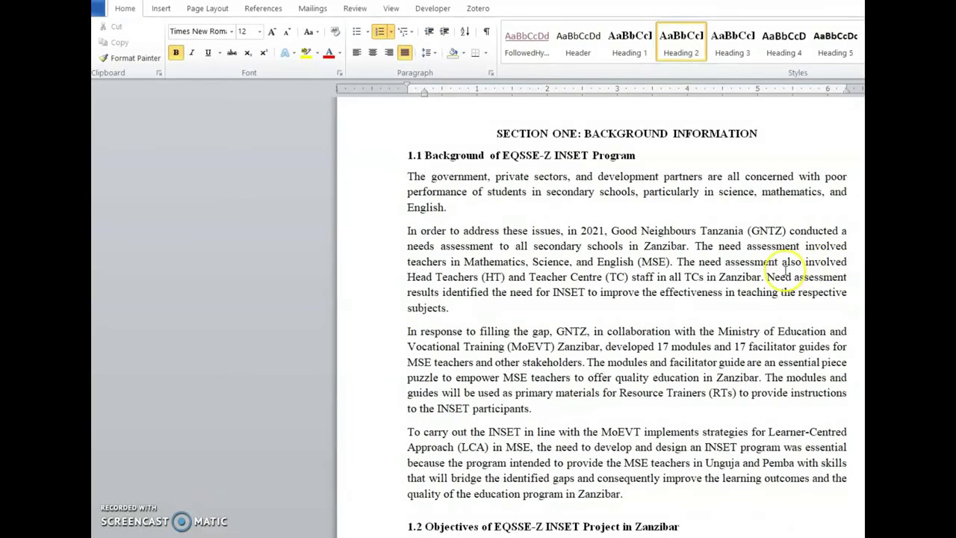